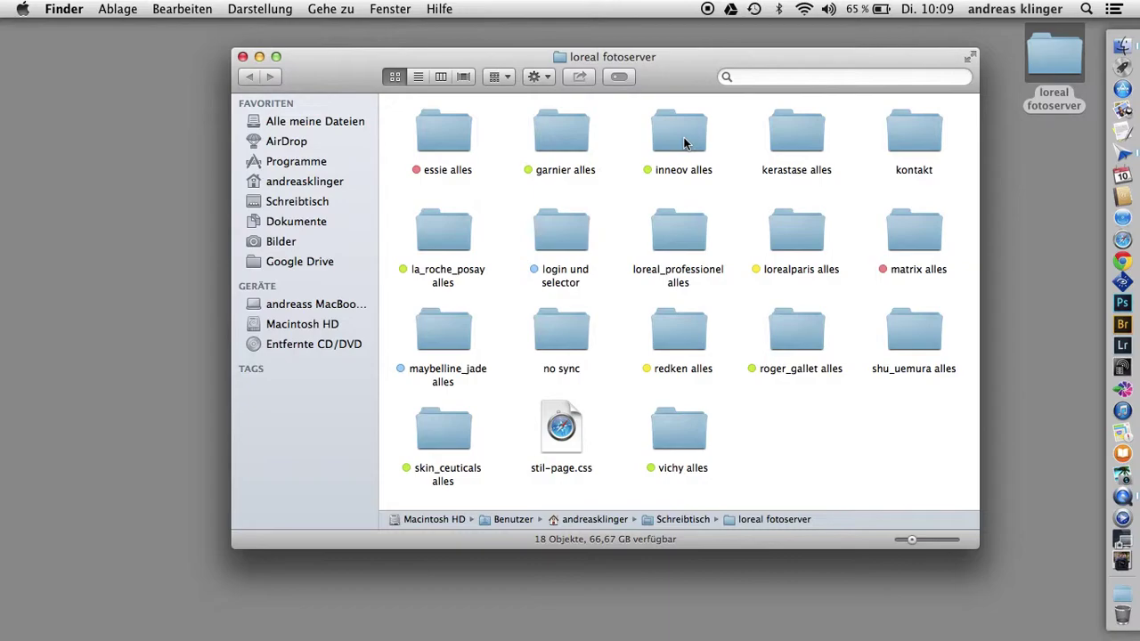
Step: Look through the lowres and highres image folders under inneov alles > inneov_fotos > nutricosmetics
{"action": "double_click", "coordinate": [682, 138]}
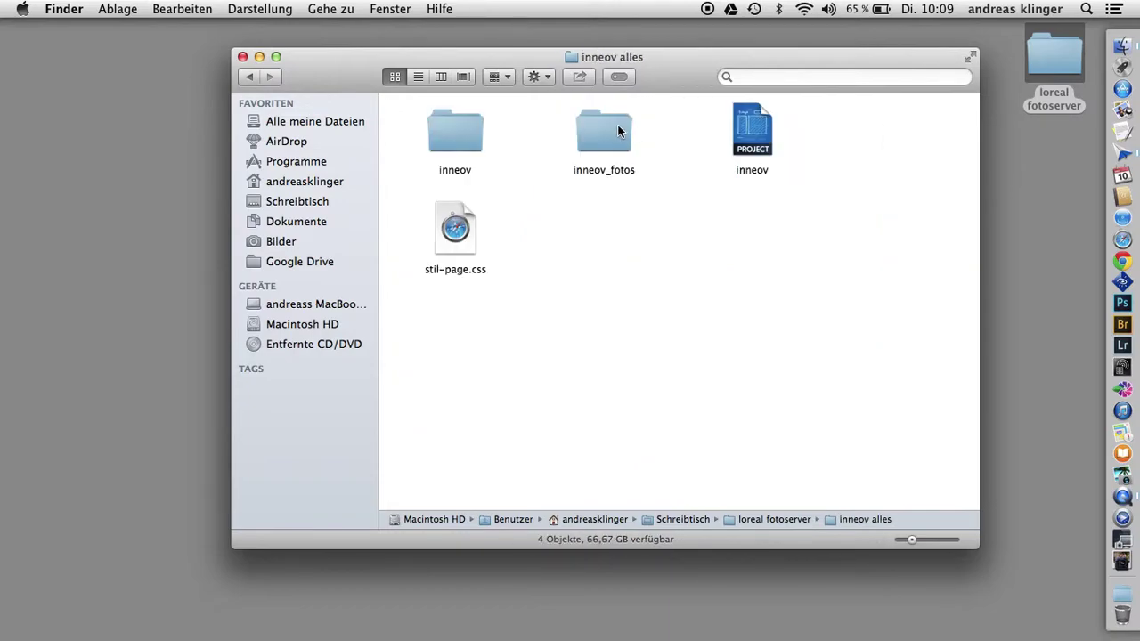
{"action": "double_click", "coordinate": [621, 132]}
{"action": "double_click", "coordinate": [452, 134]}
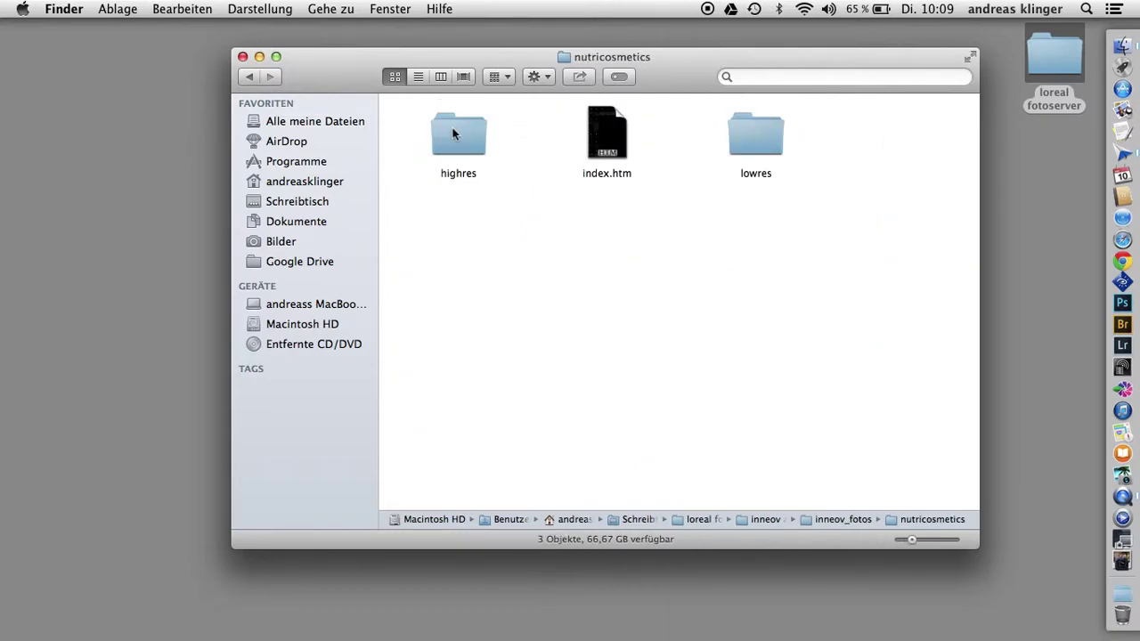
{"action": "double_click", "coordinate": [750, 141]}
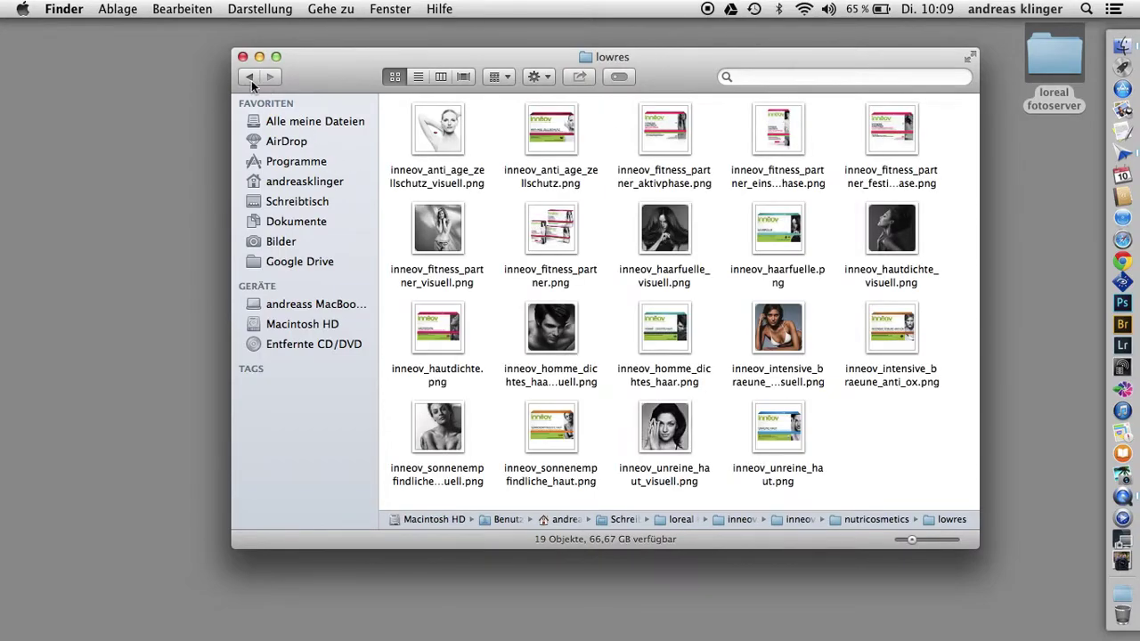
{"action": "left_click", "coordinate": [250, 77]}
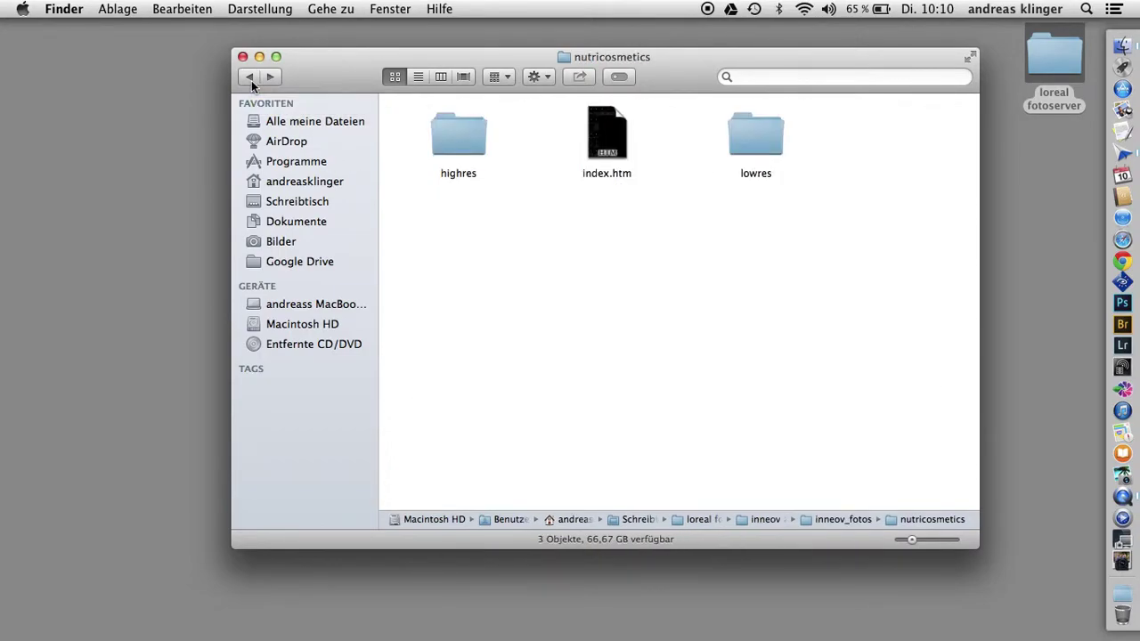
{"action": "double_click", "coordinate": [457, 129]}
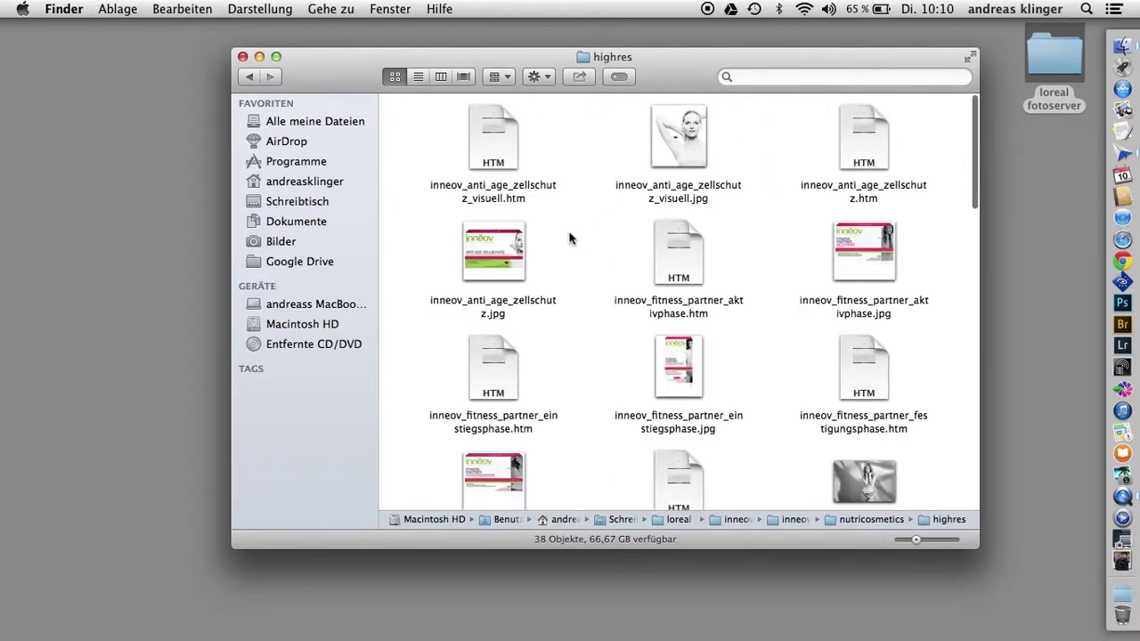
Step: Go back up to the loreal fotoserver folder and close its window
{"action": "left_click", "coordinate": [250, 77]}
{"action": "left_click", "coordinate": [251, 77]}
{"action": "left_click", "coordinate": [250, 78]}
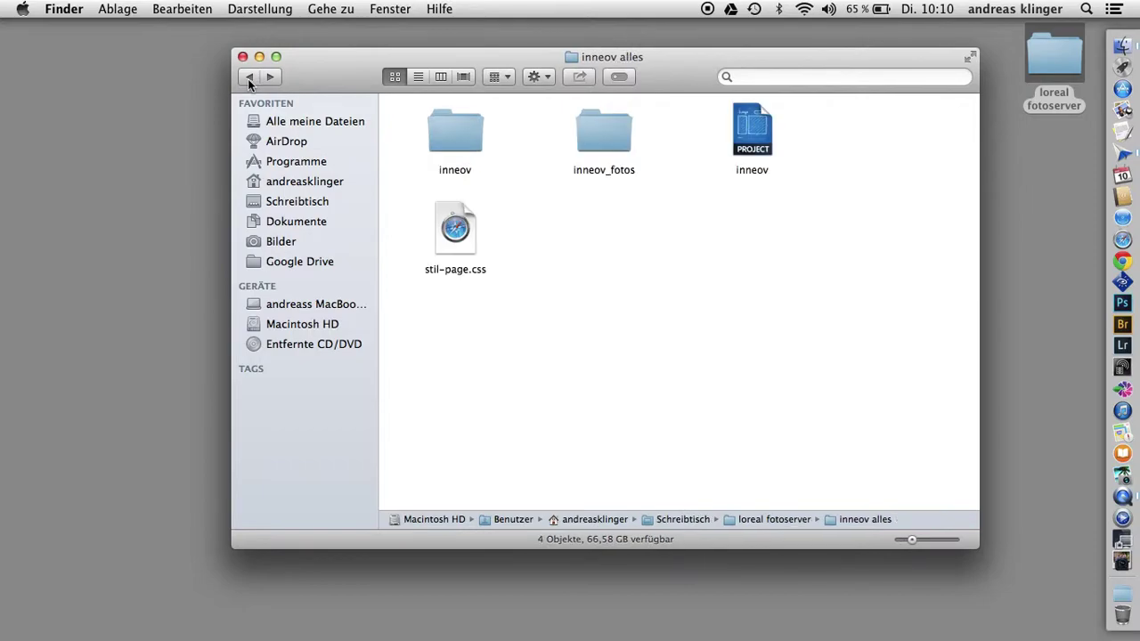
{"action": "left_click", "coordinate": [250, 77]}
{"action": "left_click", "coordinate": [242, 57]}
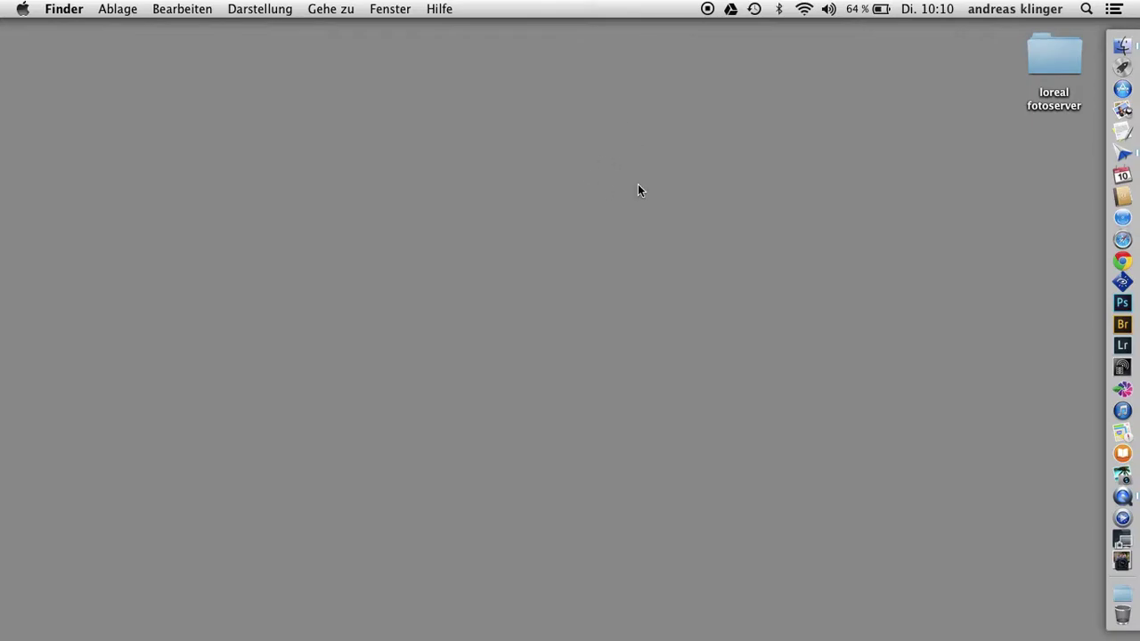
Step: Open a new file browser window, move it clear of the desktop folder and show the Schreibtisch folder in it
{"action": "key", "text": "super+n"}
{"action": "left_click_drag", "start_coordinate": [659, 112], "coordinate": [530, 56]}
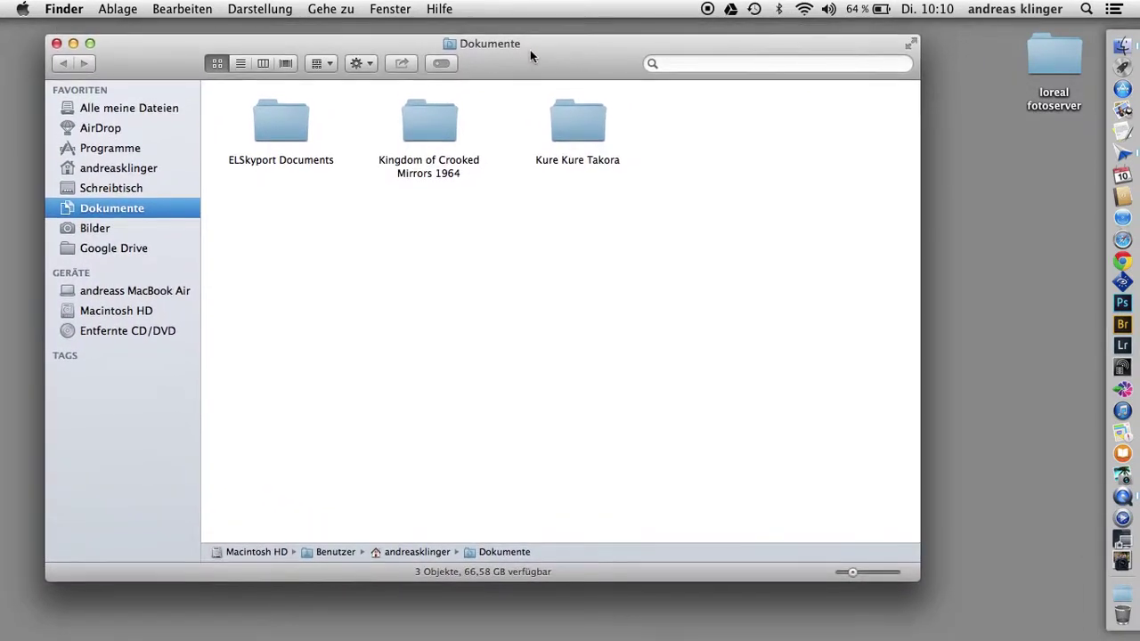
{"action": "left_click", "coordinate": [133, 188]}
Step: Search for ".jpg" with the scope limited to the Schreibtisch folder and look through the results
{"action": "left_click", "coordinate": [674, 64]}
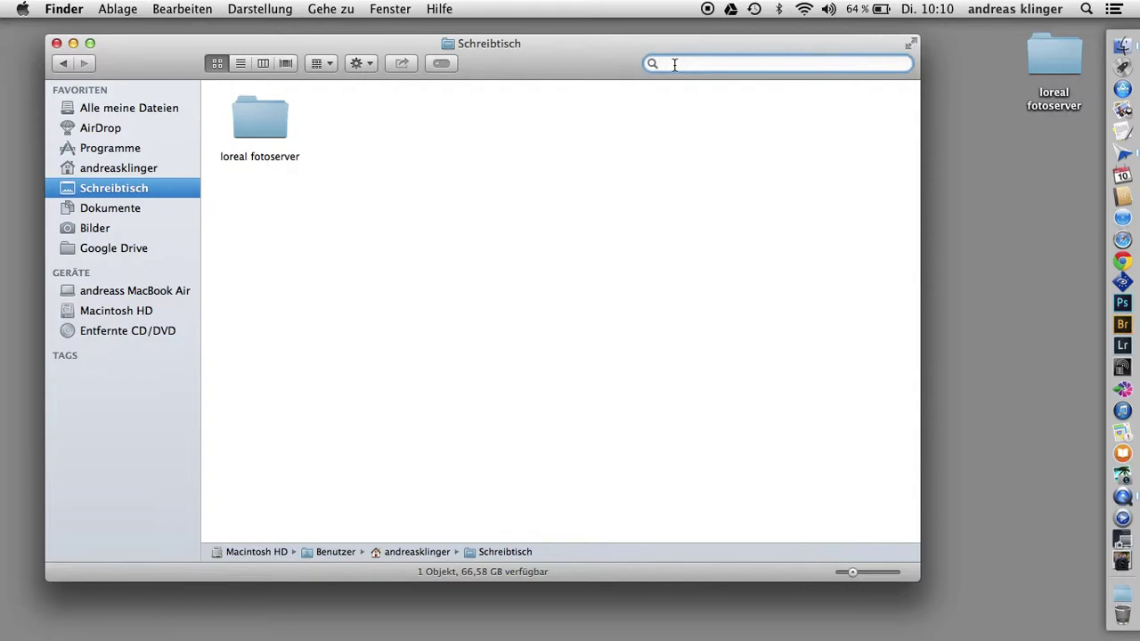
{"action": "type", "text": ".jpg"}
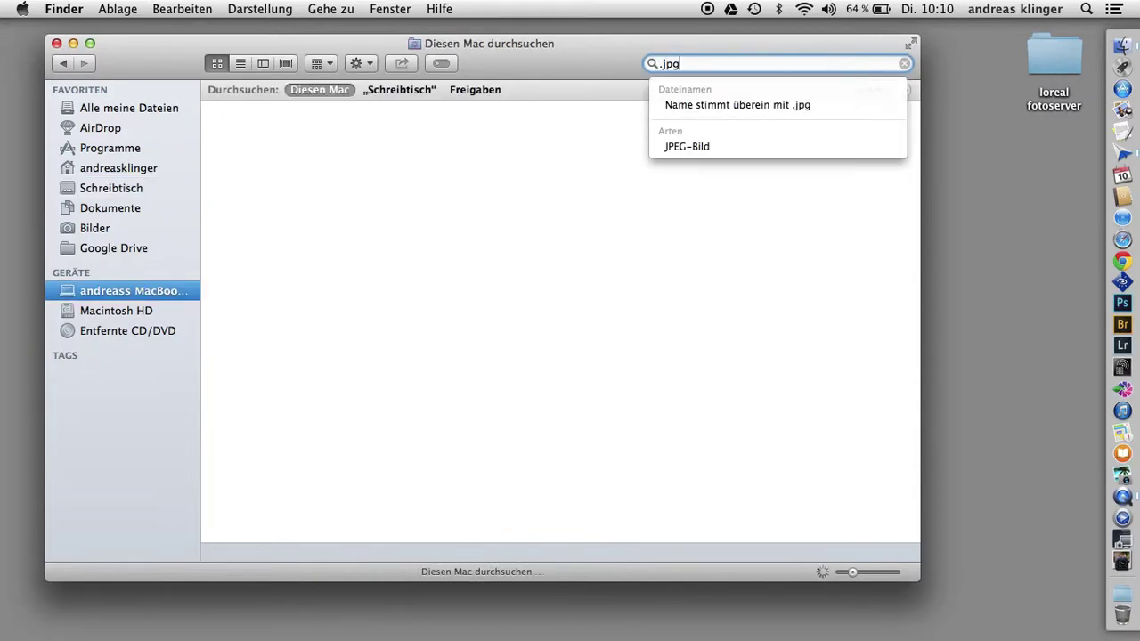
{"action": "key", "text": "Return"}
{"action": "left_click", "coordinate": [421, 87]}
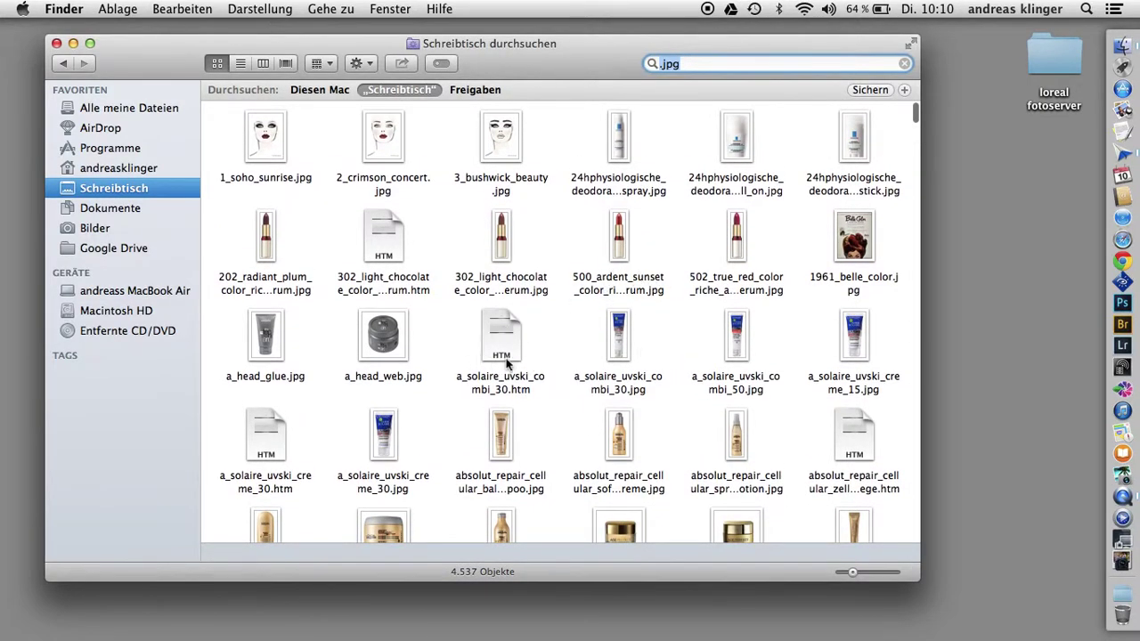
{"action": "scroll", "coordinate": [545, 359], "scroll_direction": "down", "scroll_amount": 10}
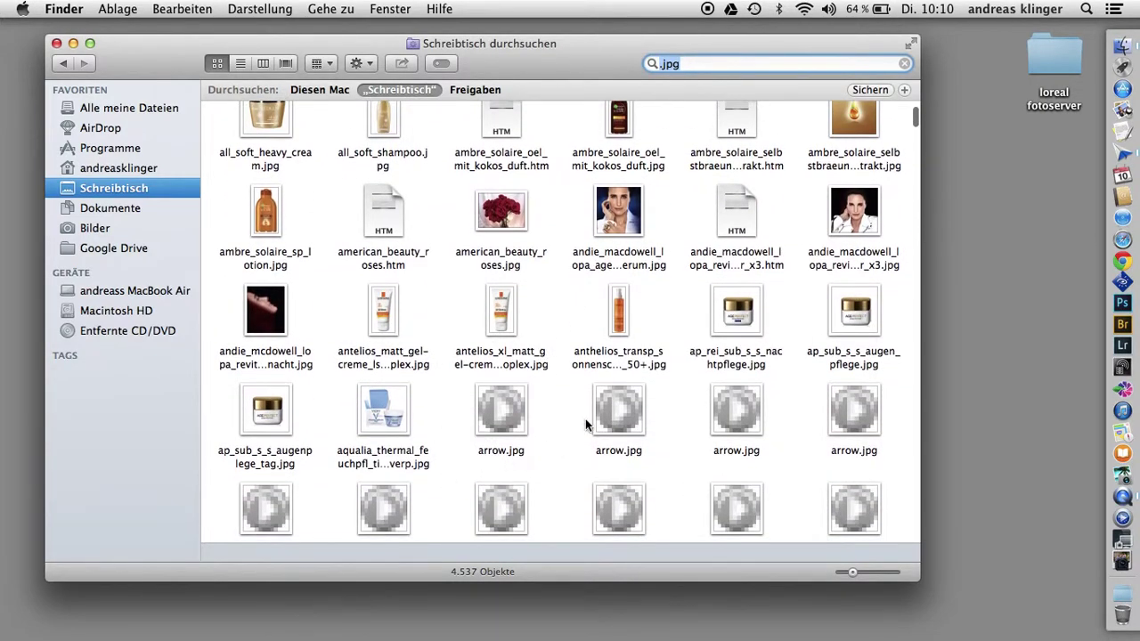
{"action": "scroll", "coordinate": [585, 418], "scroll_direction": "down", "scroll_amount": 1}
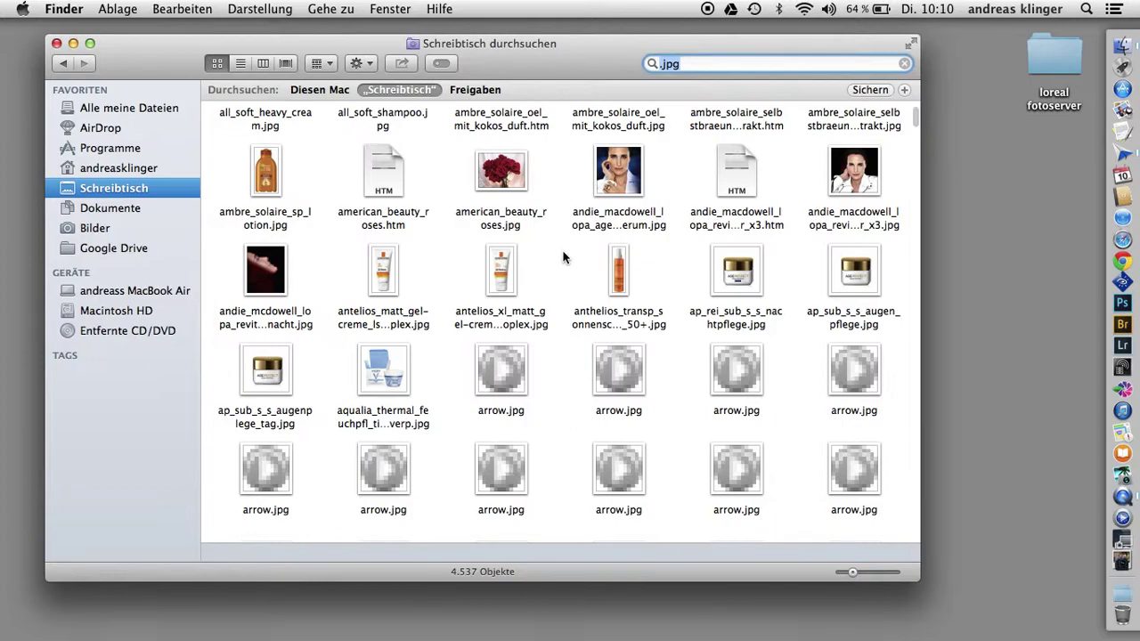
{"action": "scroll", "coordinate": [563, 257], "scroll_direction": "up", "scroll_amount": 11}
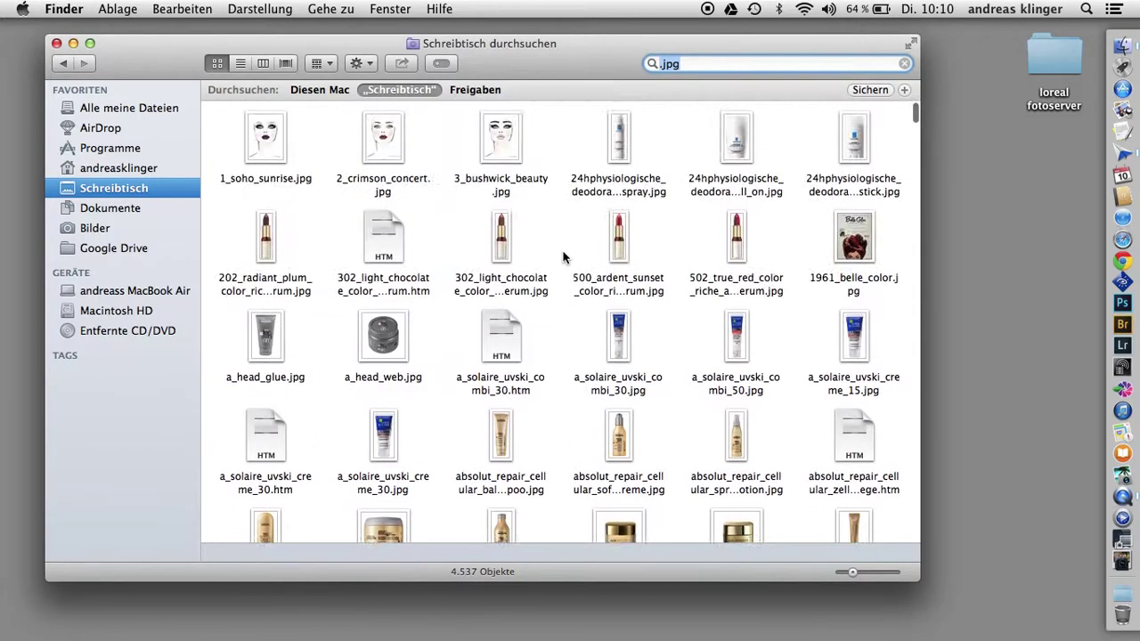
Step: Restrict the search to file names by changing the query to "name:.jpg" and review the results
{"action": "left_click", "coordinate": [696, 65]}
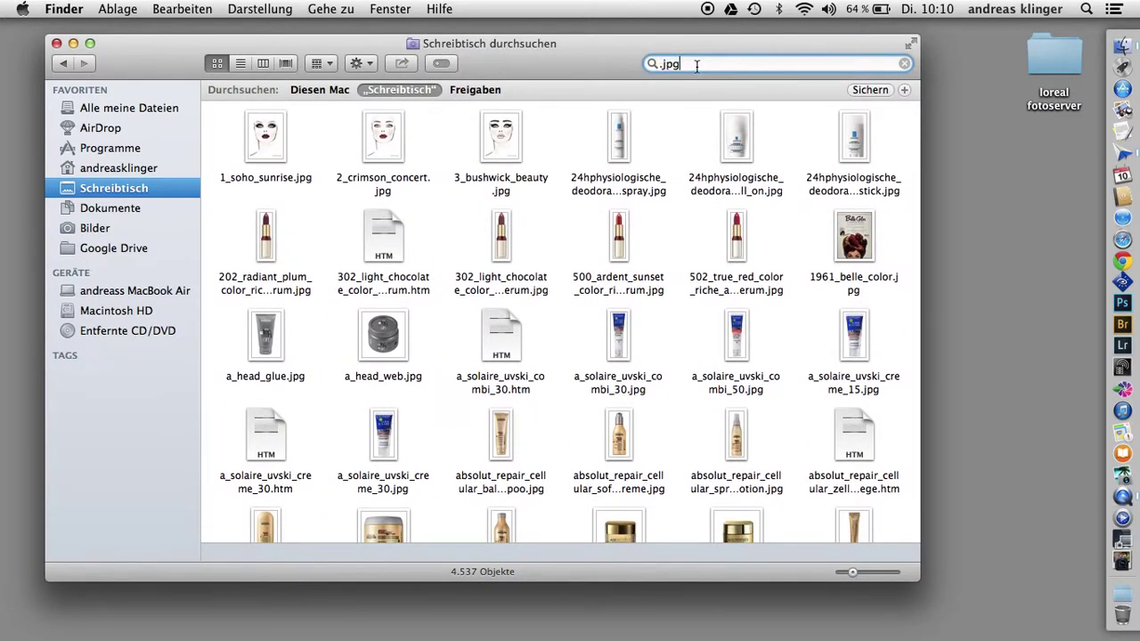
{"action": "type", "text": "name"}
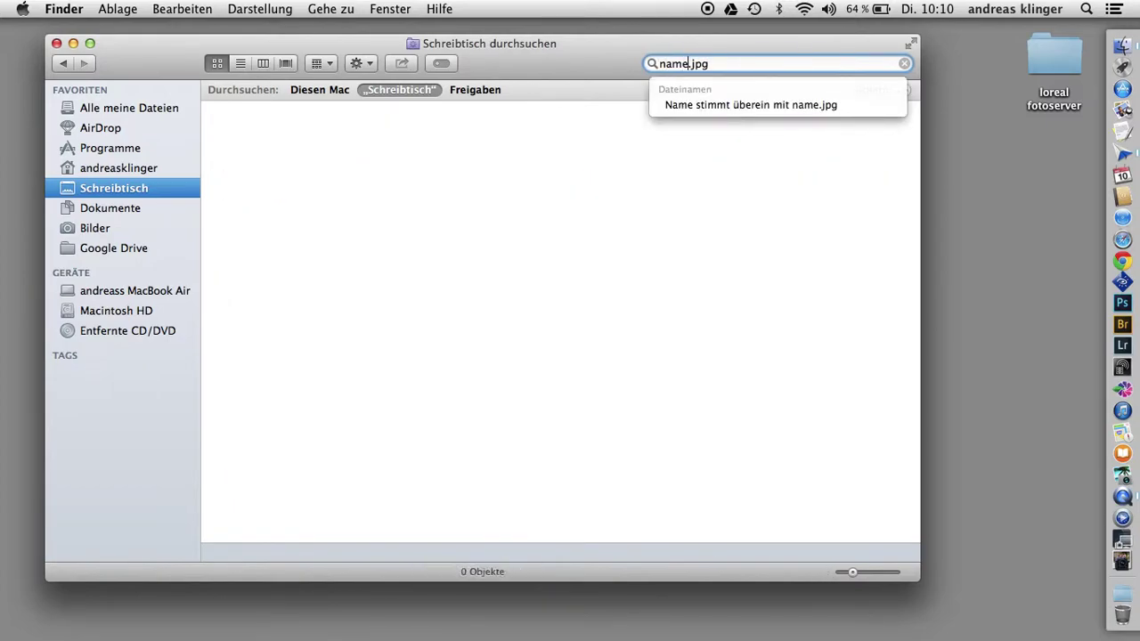
{"action": "key", "text": "Return"}
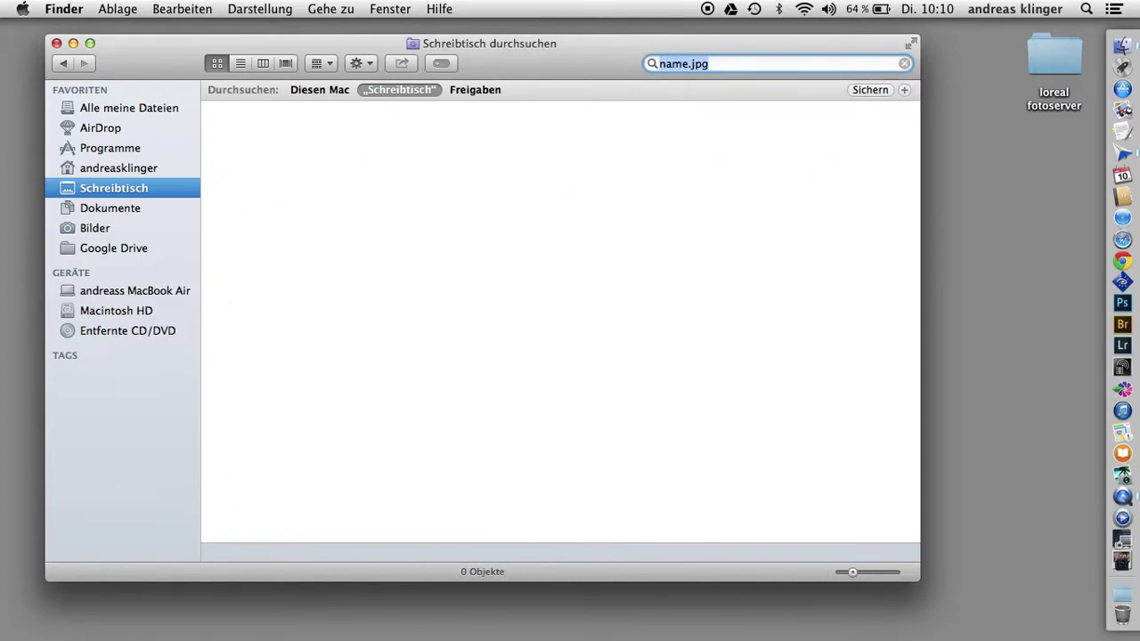
{"action": "left_click", "coordinate": [689, 63]}
{"action": "type", "text": ":"}
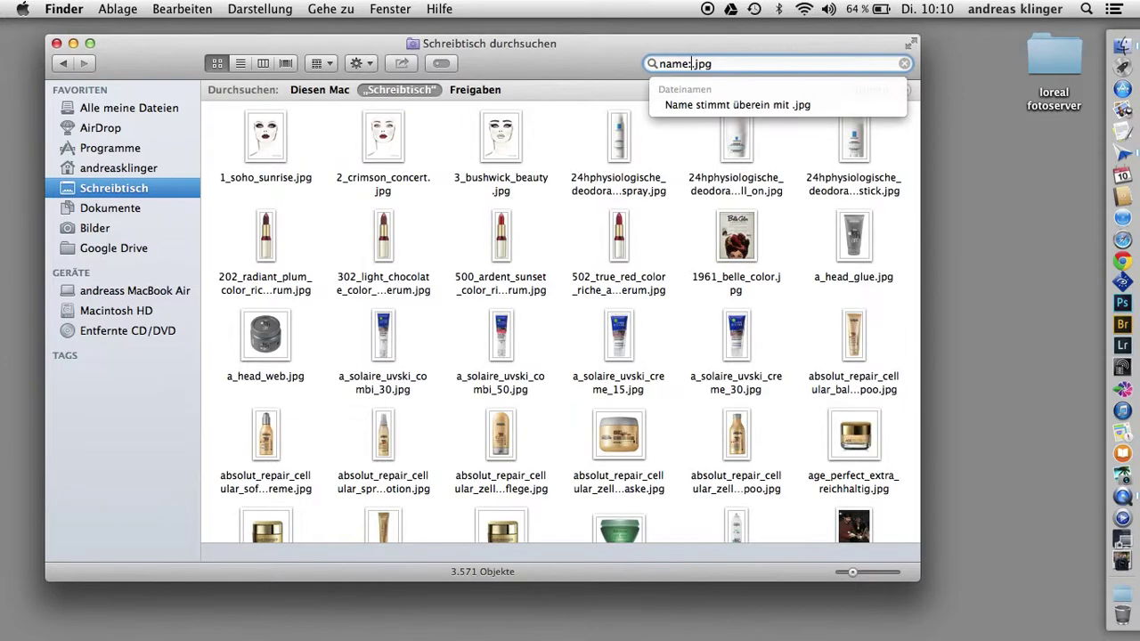
{"action": "key", "text": "Return"}
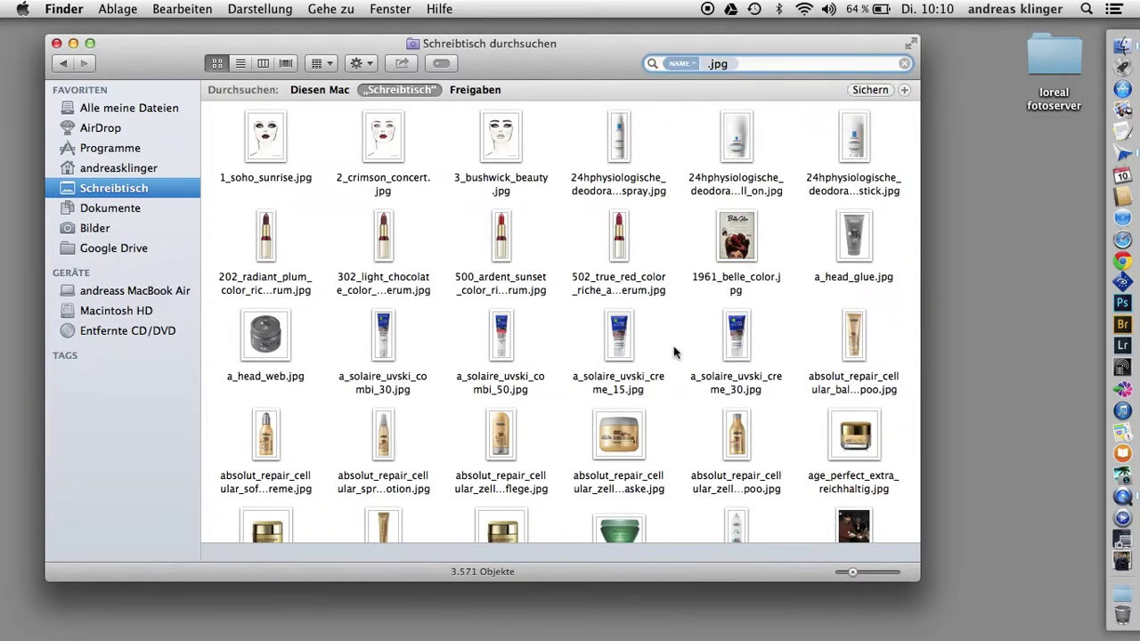
{"action": "scroll", "coordinate": [674, 351], "scroll_direction": "down", "scroll_amount": 10}
{"action": "scroll", "coordinate": [674, 356], "scroll_direction": "down", "scroll_amount": 2}
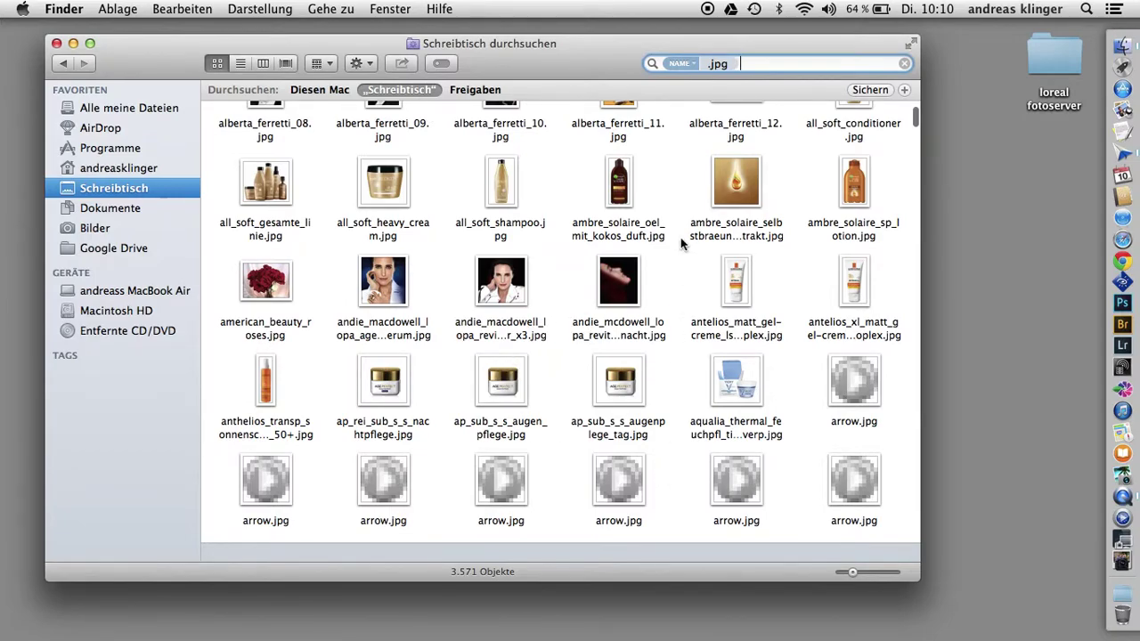
{"action": "scroll", "coordinate": [680, 245], "scroll_direction": "up", "scroll_amount": 12}
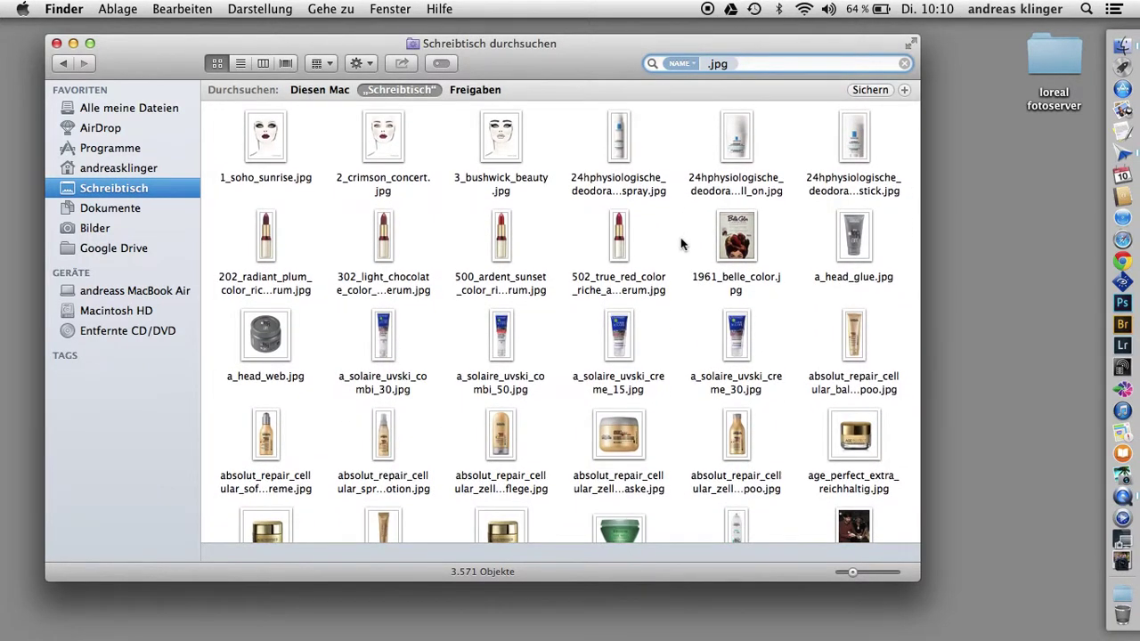
{"action": "scroll", "coordinate": [680, 243], "scroll_direction": "down", "scroll_amount": 15}
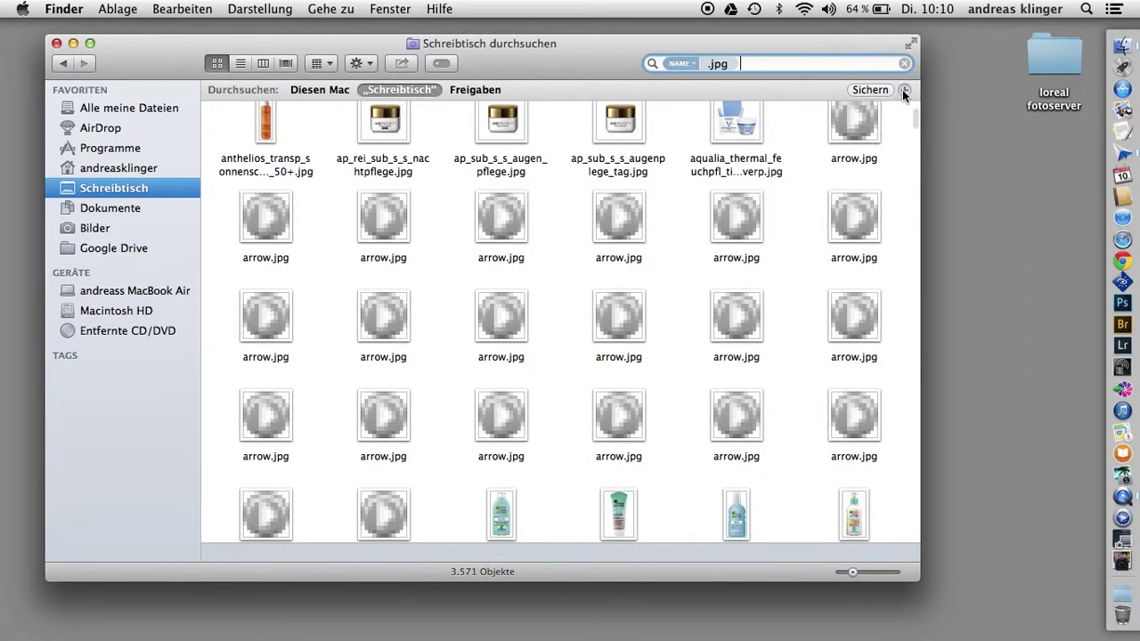
Step: Add a search criterion for the image width, Breite in Pixel, from the list of other criteria
{"action": "left_click", "coordinate": [904, 90]}
{"action": "left_click", "coordinate": [251, 111]}
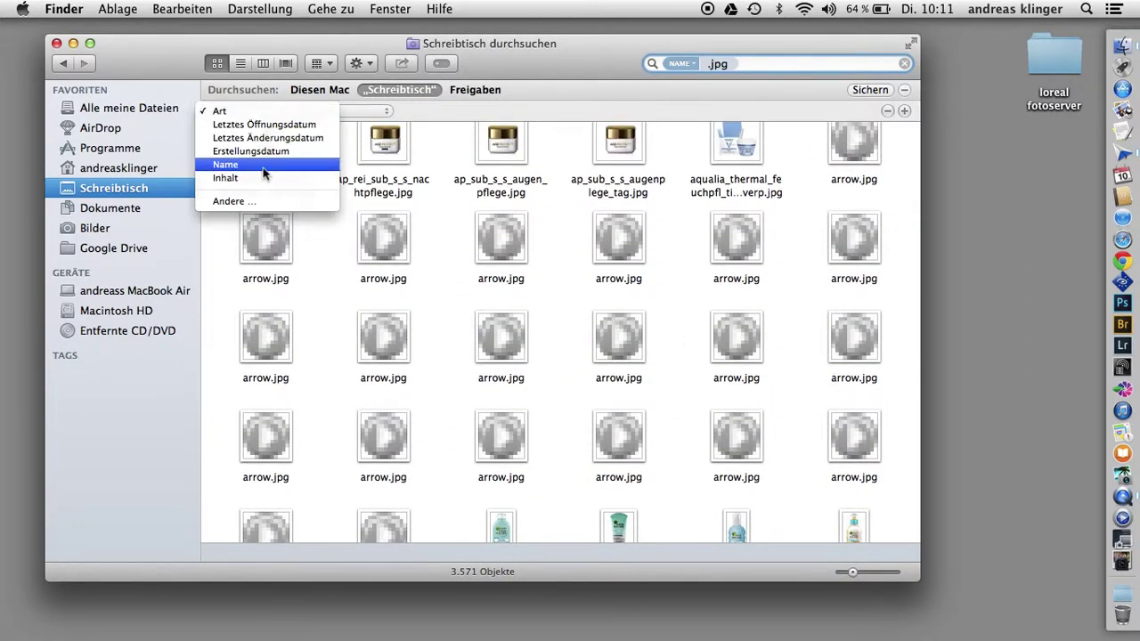
{"action": "left_click", "coordinate": [282, 200]}
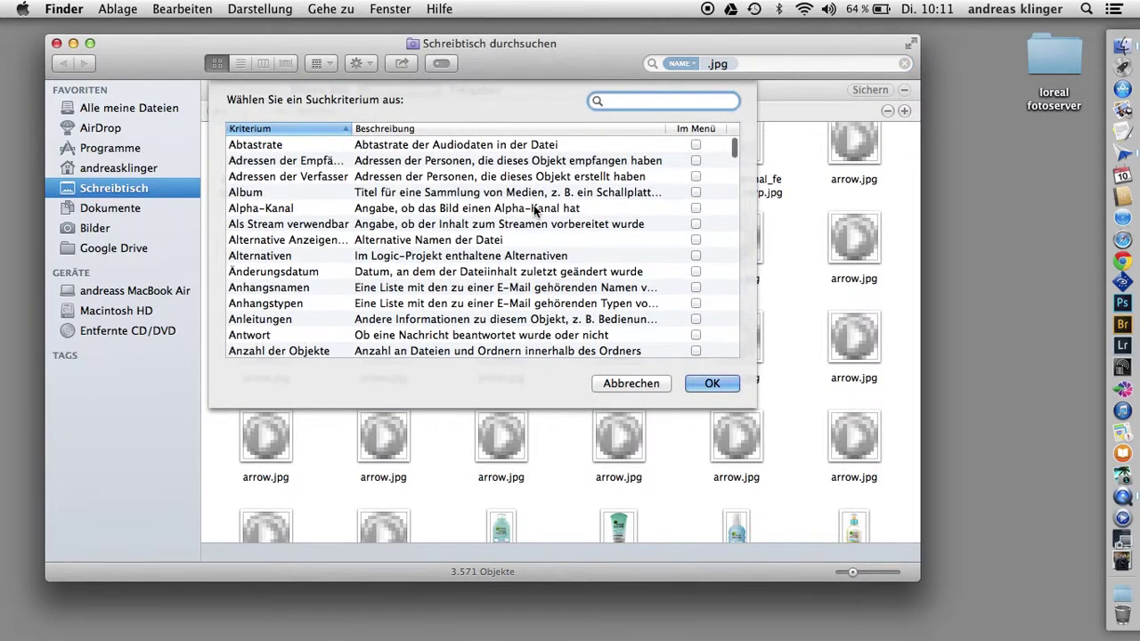
{"action": "type", "text": "pixel"}
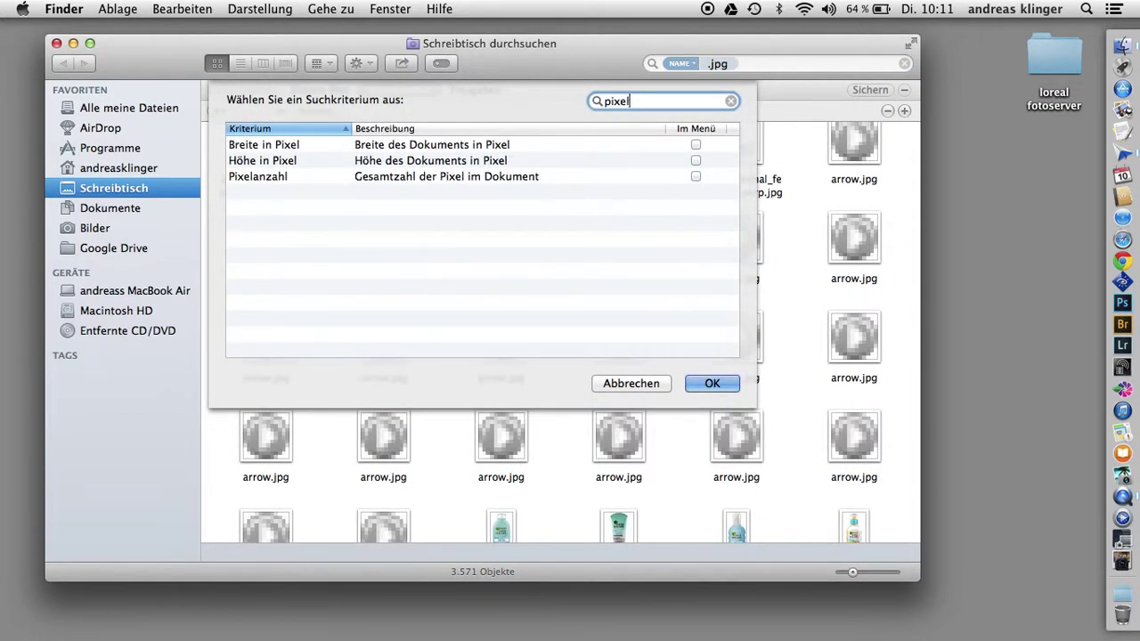
{"action": "left_click", "coordinate": [359, 161]}
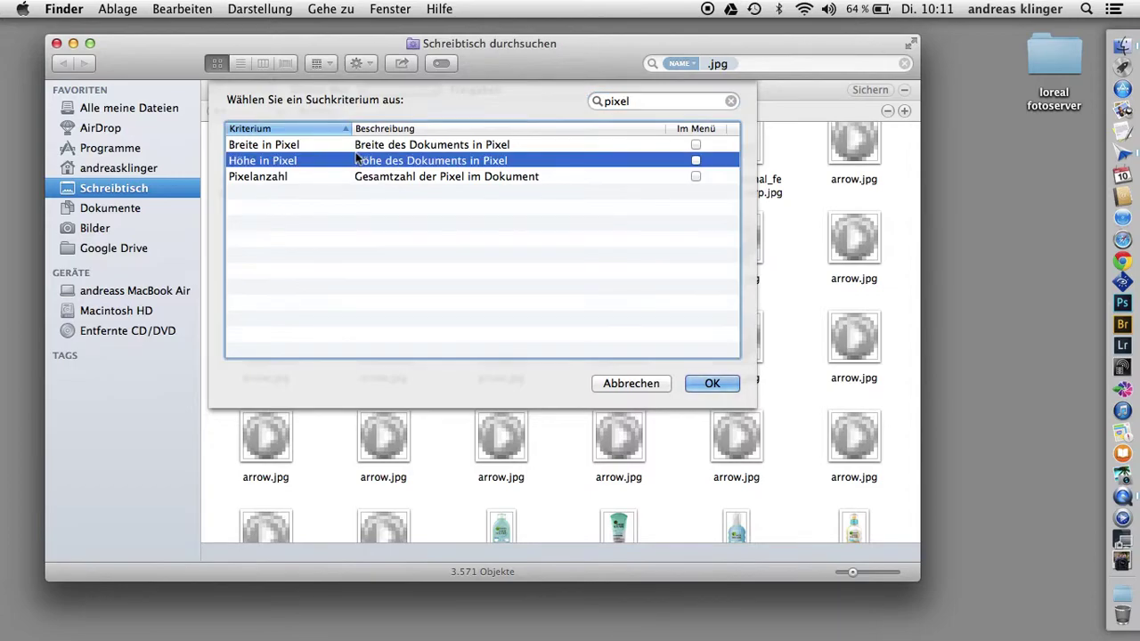
{"action": "left_click", "coordinate": [359, 146]}
{"action": "left_click", "coordinate": [717, 383]}
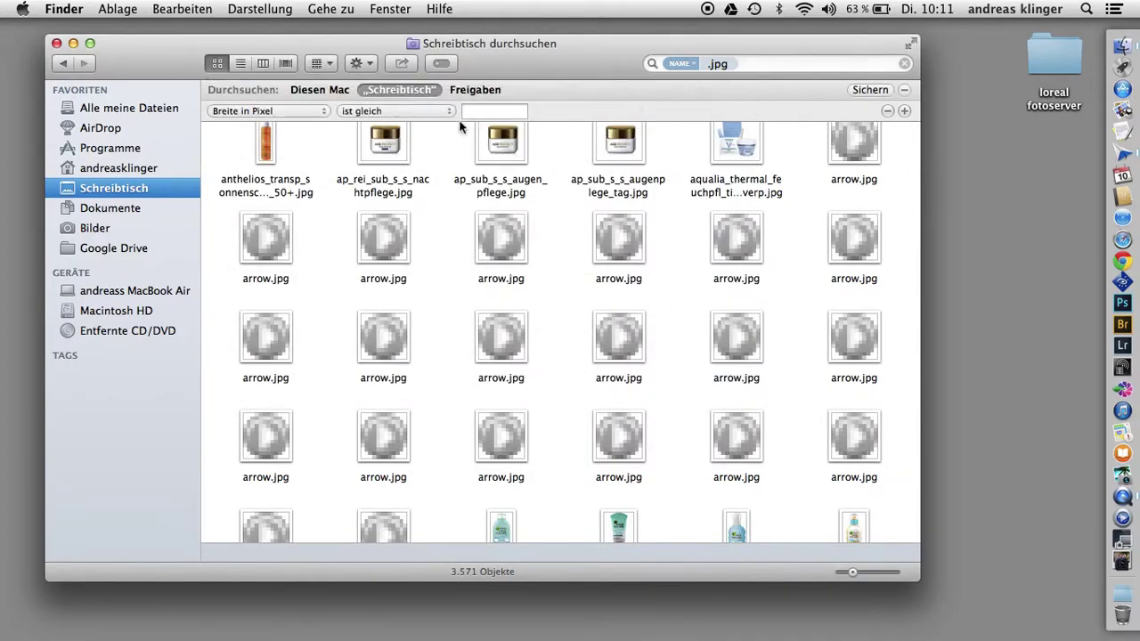
Step: Set the Breite in Pixel criterion to "ist größer als" 200
{"action": "left_click", "coordinate": [476, 113]}
{"action": "type", "text": "200"}
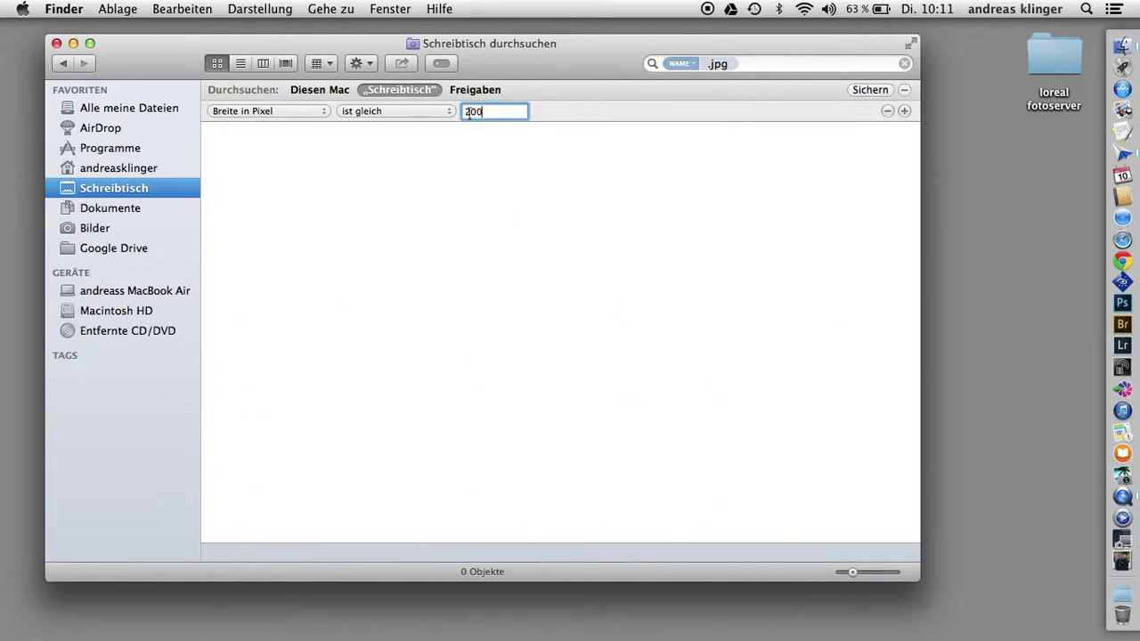
{"action": "left_click", "coordinate": [377, 111]}
{"action": "left_click", "coordinate": [367, 127]}
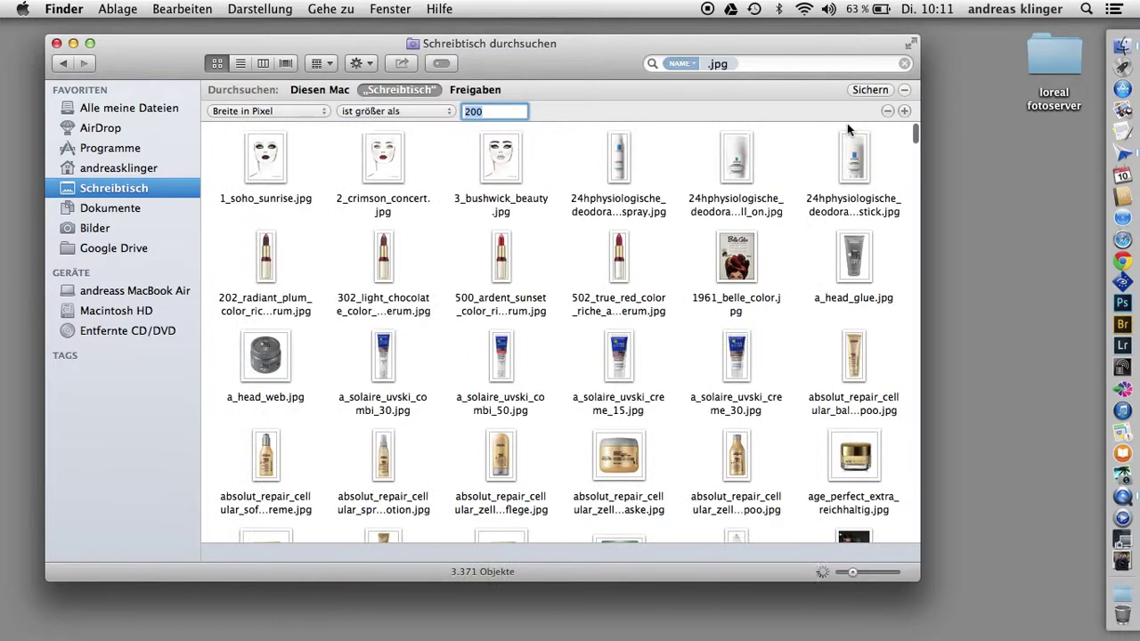
Step: Add a second search criterion for the image height, Höhe in Pixel, from the list of other criteria
{"action": "left_click", "coordinate": [904, 110]}
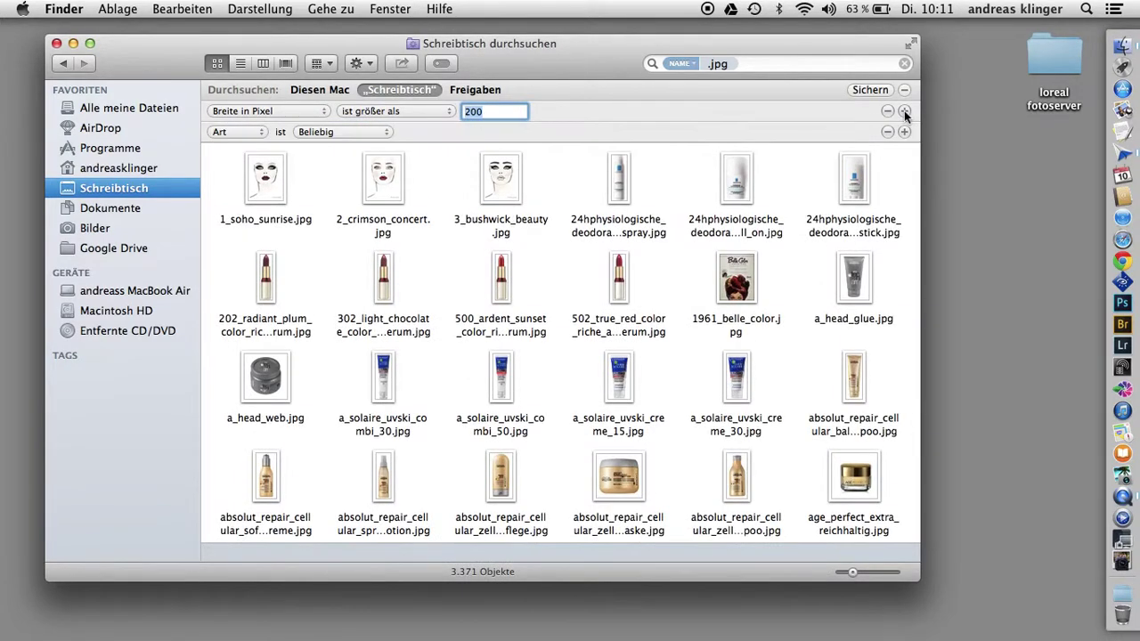
{"action": "left_click", "coordinate": [239, 131]}
{"action": "left_click", "coordinate": [242, 247]}
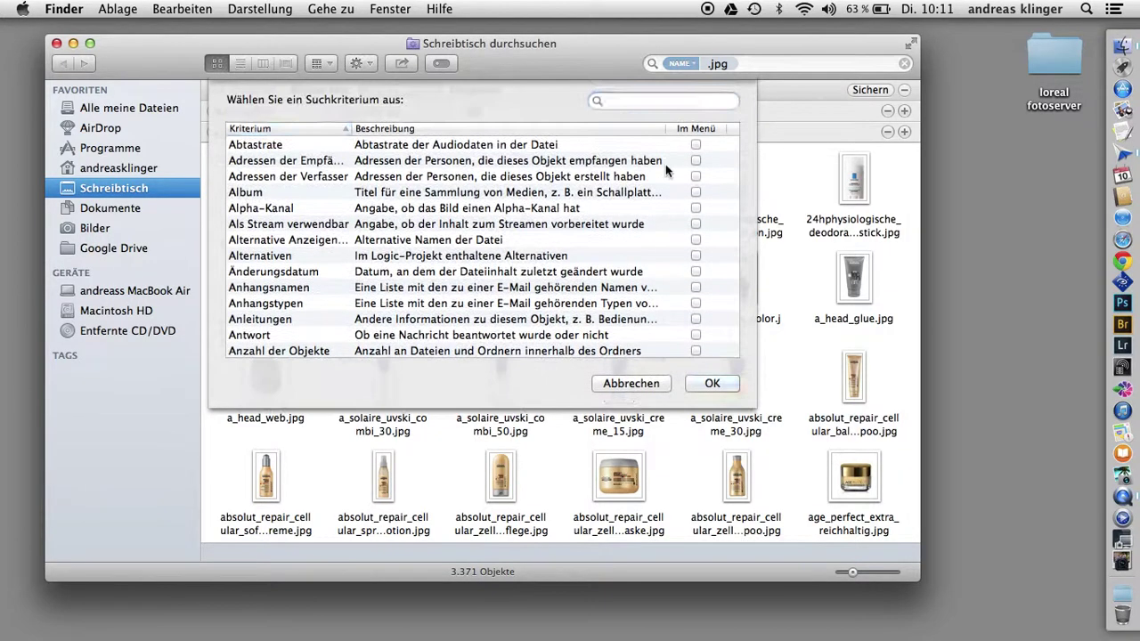
{"action": "type", "text": "pix"}
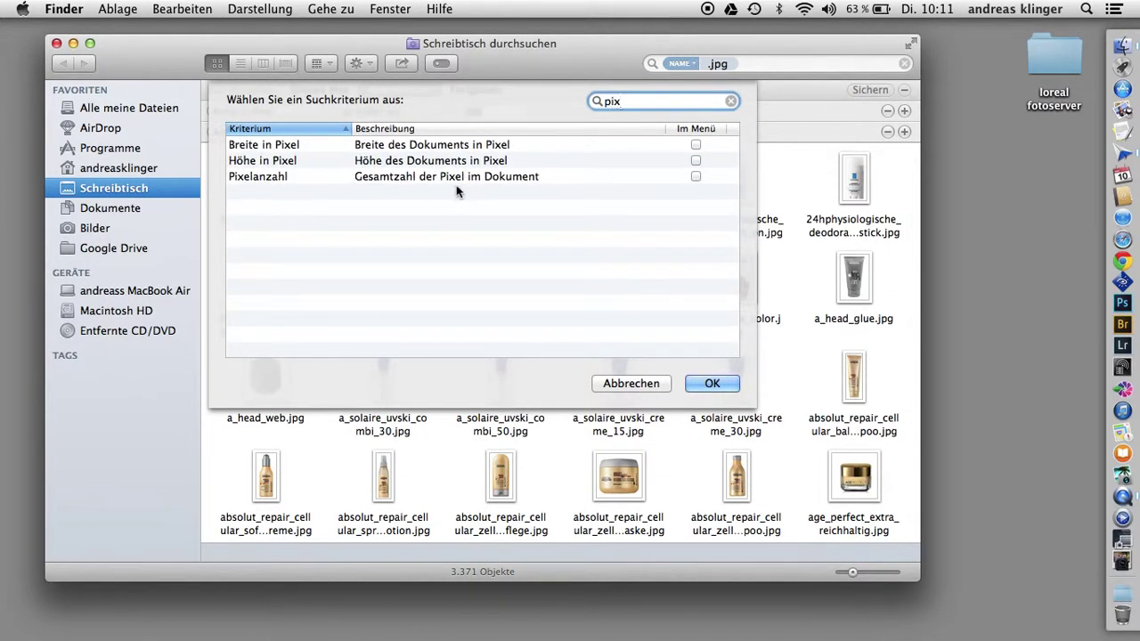
{"action": "left_click", "coordinate": [418, 162]}
{"action": "left_click", "coordinate": [709, 384]}
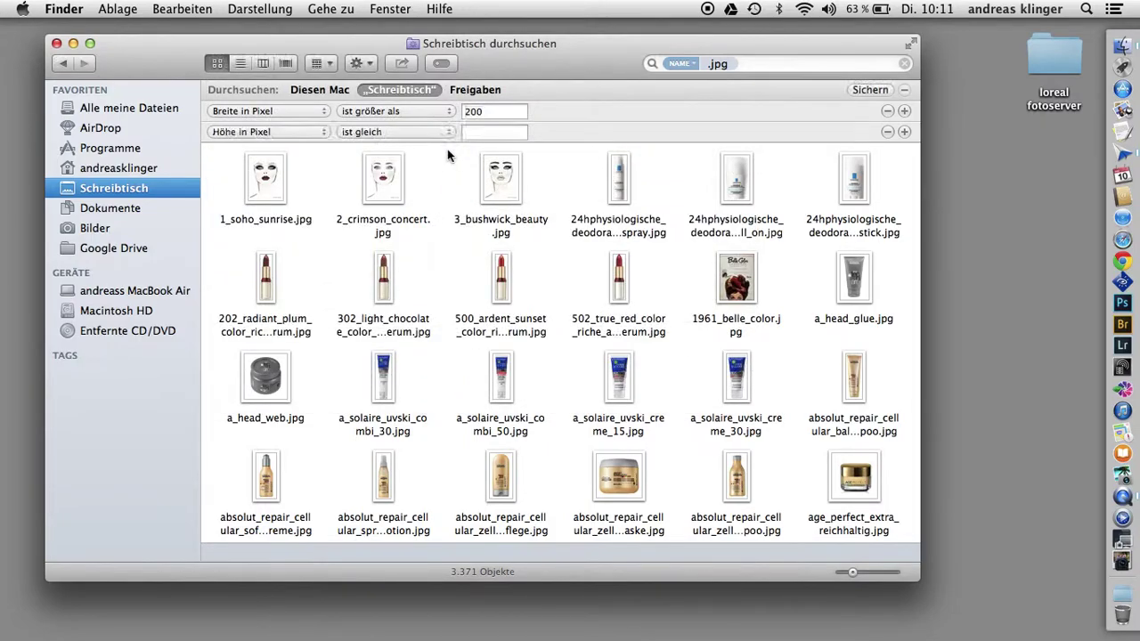
Step: Set the Höhe in Pixel criterion to "ist größer als" 200 and look through the filtered images
{"action": "left_click", "coordinate": [399, 132]}
{"action": "left_click", "coordinate": [402, 146]}
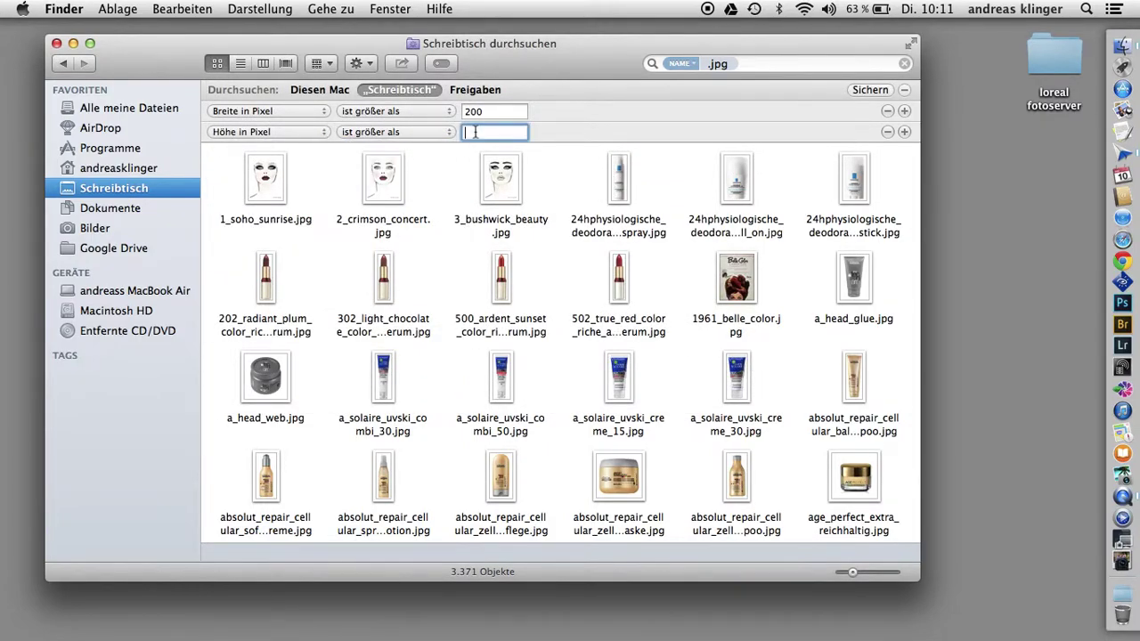
{"action": "type", "text": "200"}
{"action": "scroll", "coordinate": [553, 296], "scroll_direction": "down", "scroll_amount": 15}
{"action": "scroll", "coordinate": [553, 293], "scroll_direction": "down", "scroll_amount": 10}
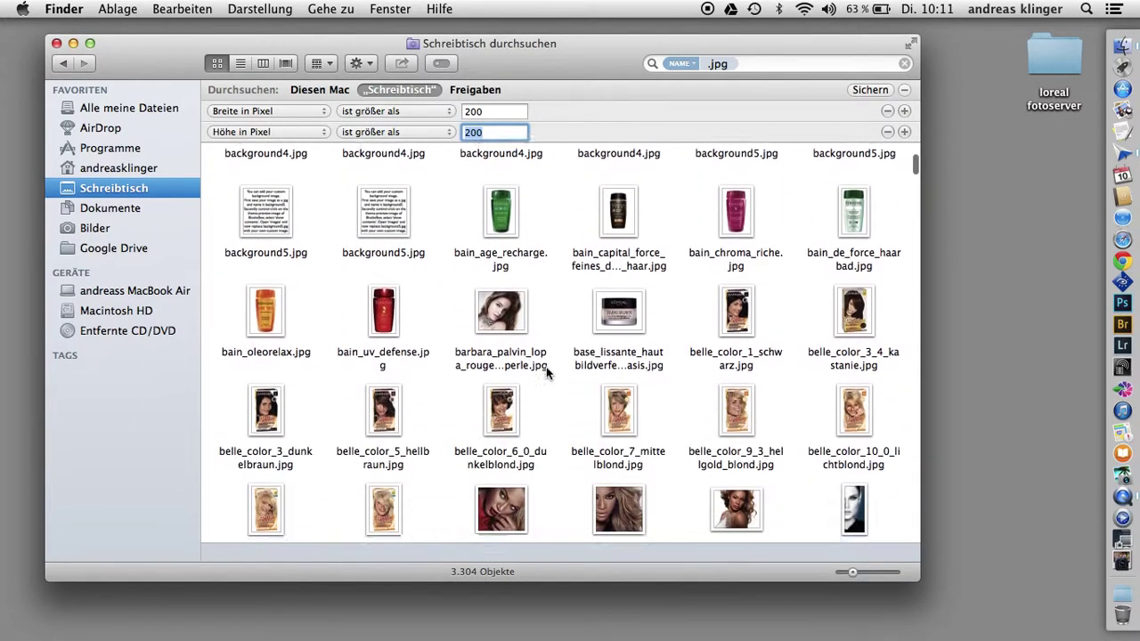
Step: Check the file info of a background4.jpg image, including its pixel dimensions, and close the info window
{"action": "scroll", "coordinate": [548, 373], "scroll_direction": "up", "scroll_amount": 3}
{"action": "left_click", "coordinate": [616, 254]}
{"action": "key", "text": "super+i"}
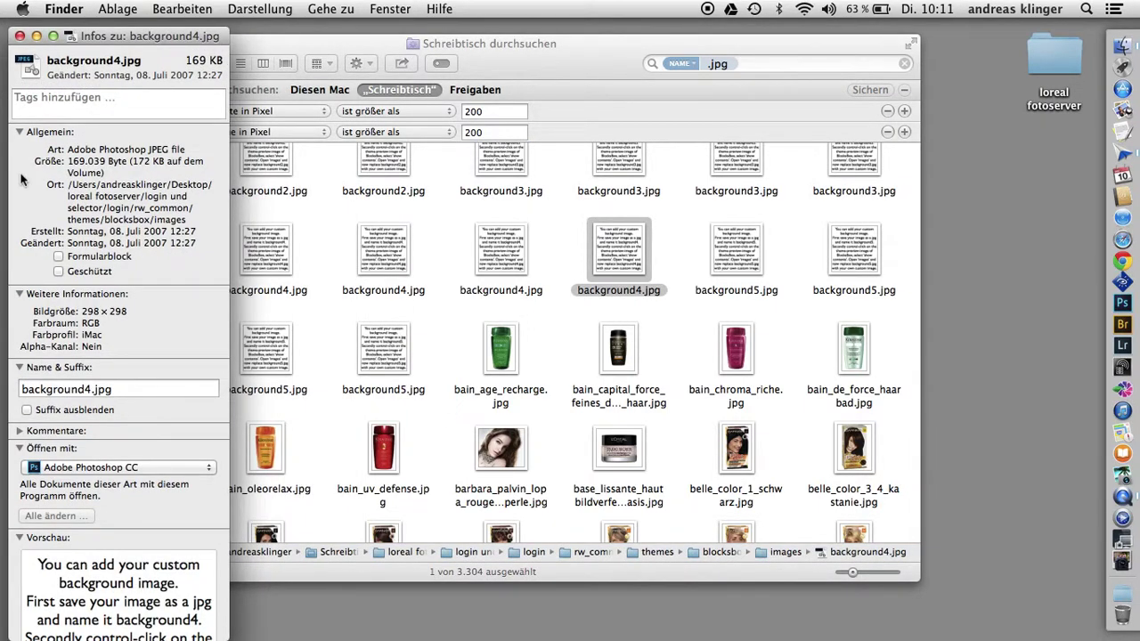
{"action": "left_click", "coordinate": [20, 37]}
Step: Set both the Breite in Pixel and Höhe in Pixel criteria to greater than 300
{"action": "left_click", "coordinate": [471, 111]}
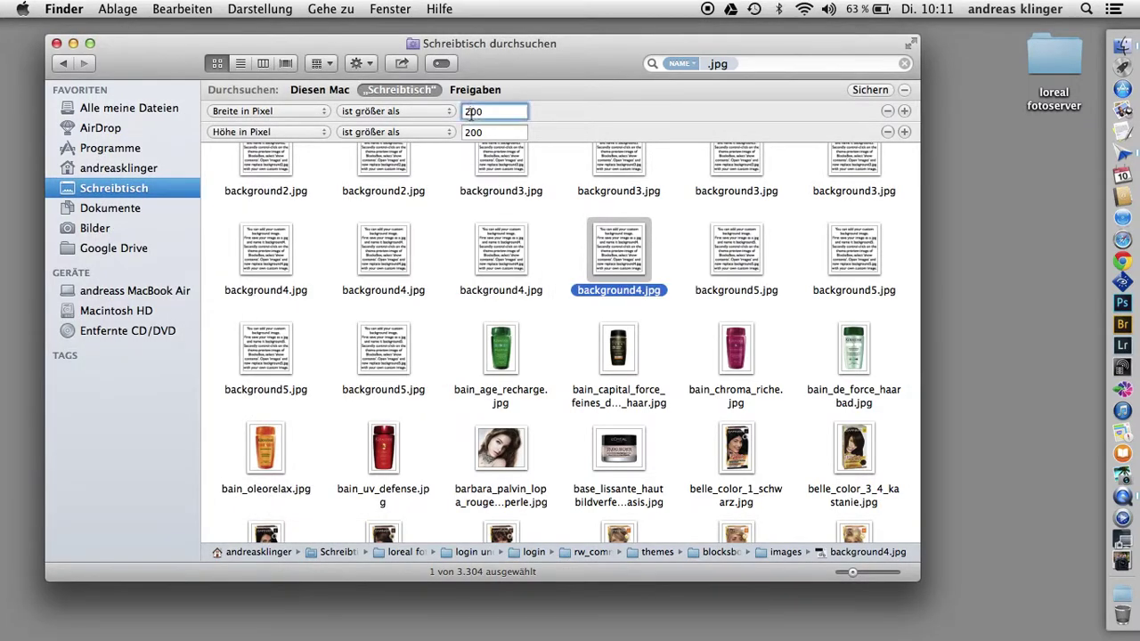
{"action": "key", "text": "Delete"}
{"action": "type", "text": "3"}
{"action": "left_click", "coordinate": [463, 131]}
{"action": "key", "text": "Delete"}
{"action": "type", "text": "3"}
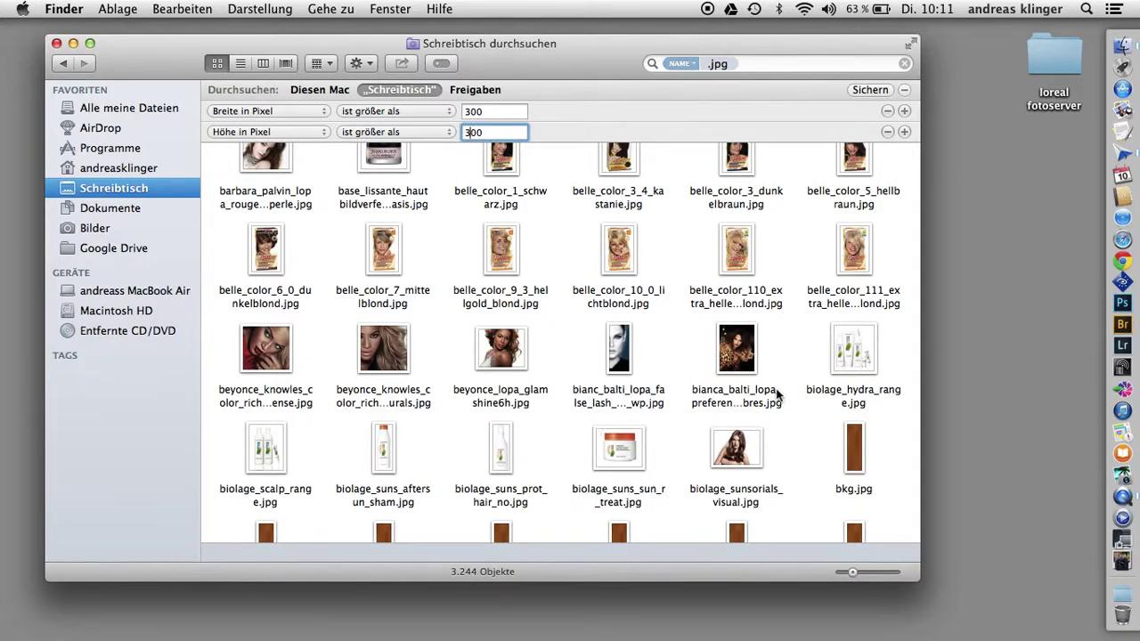
Step: Check the file info of a bkg.jpg image among the filtered results and close the info window
{"action": "scroll", "coordinate": [777, 395], "scroll_direction": "down", "scroll_amount": 5}
{"action": "left_click", "coordinate": [853, 360]}
{"action": "key", "text": "super+i"}
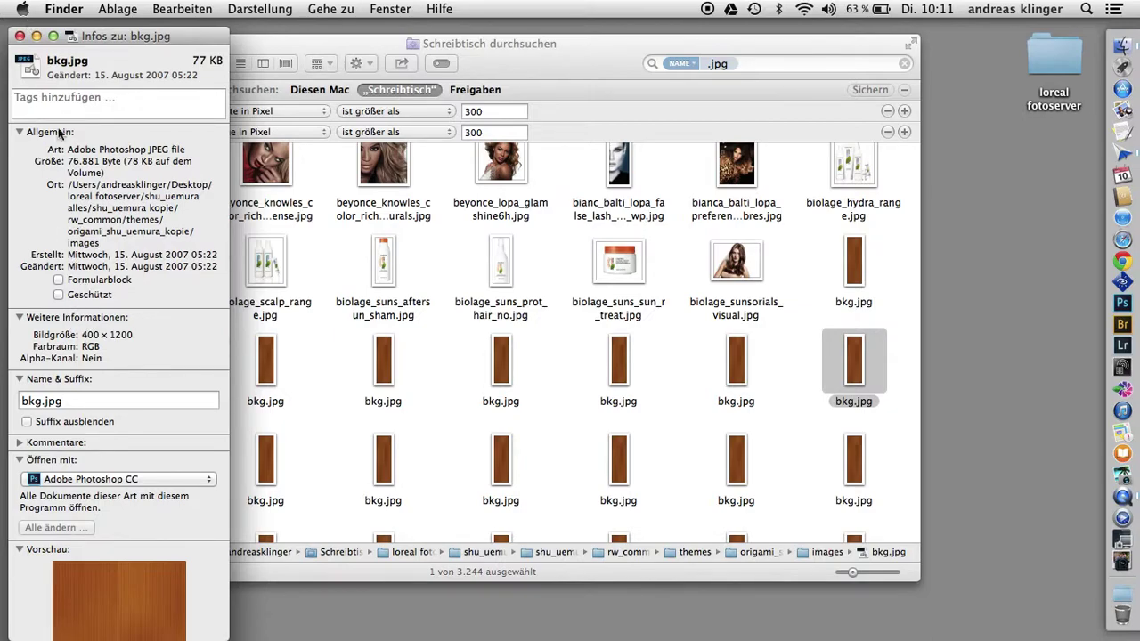
{"action": "left_click", "coordinate": [18, 35]}
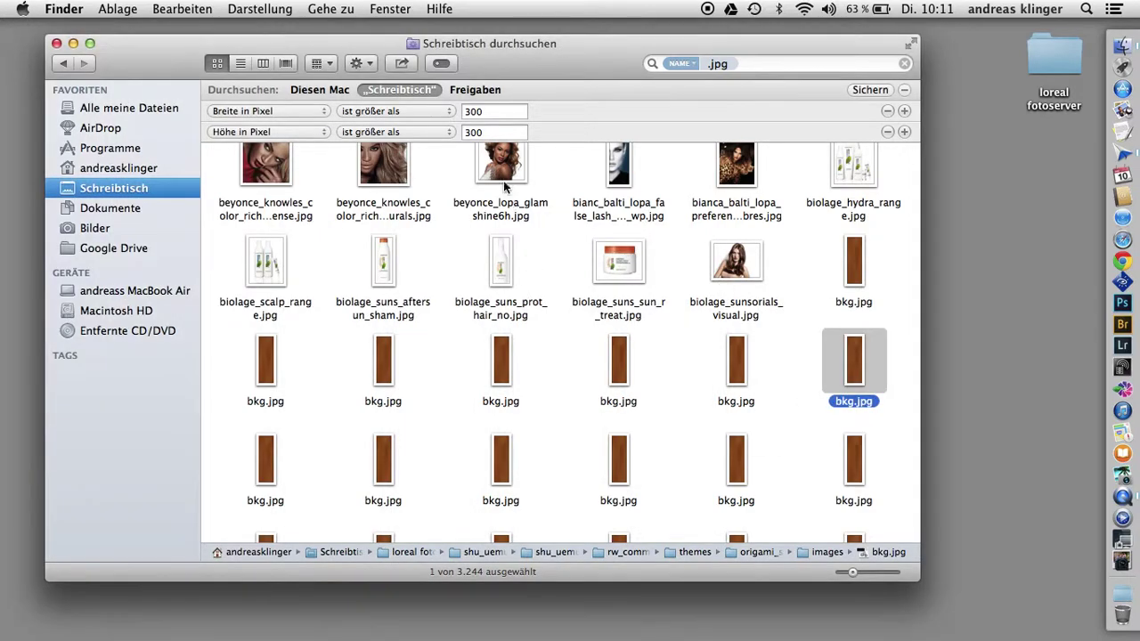
Step: Set both the Breite in Pixel and Höhe in Pixel criteria to greater than 400 and look through the filtered images
{"action": "left_click", "coordinate": [466, 111]}
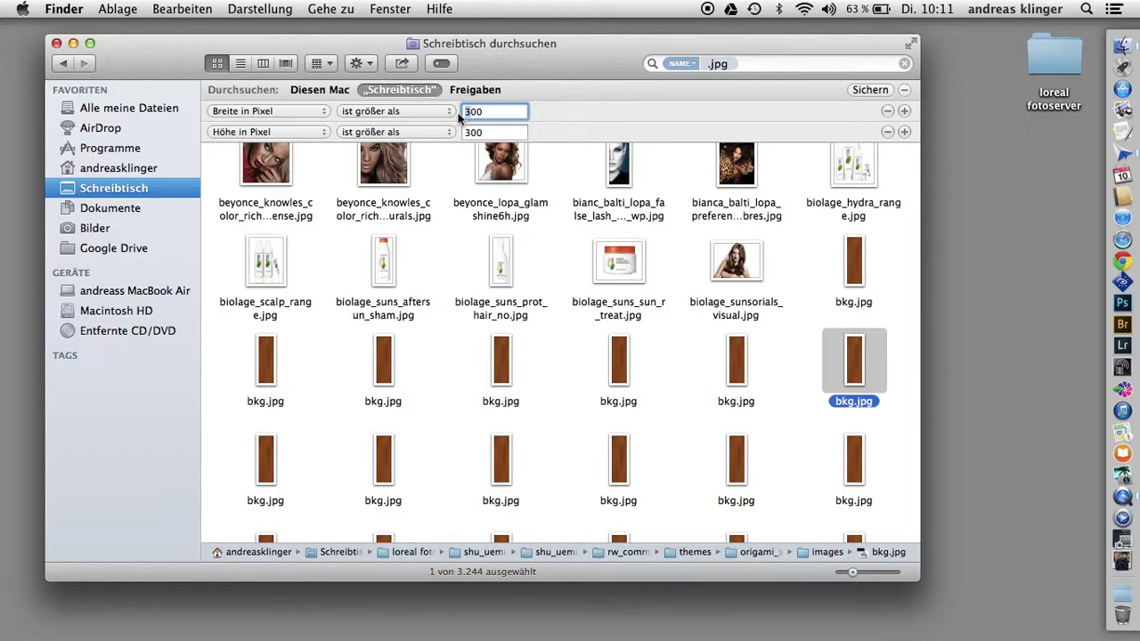
{"action": "type", "text": "400"}
{"action": "left_click", "coordinate": [465, 133]}
{"action": "key", "text": "Return"}
{"action": "scroll", "coordinate": [572, 412], "scroll_direction": "down", "scroll_amount": 10}
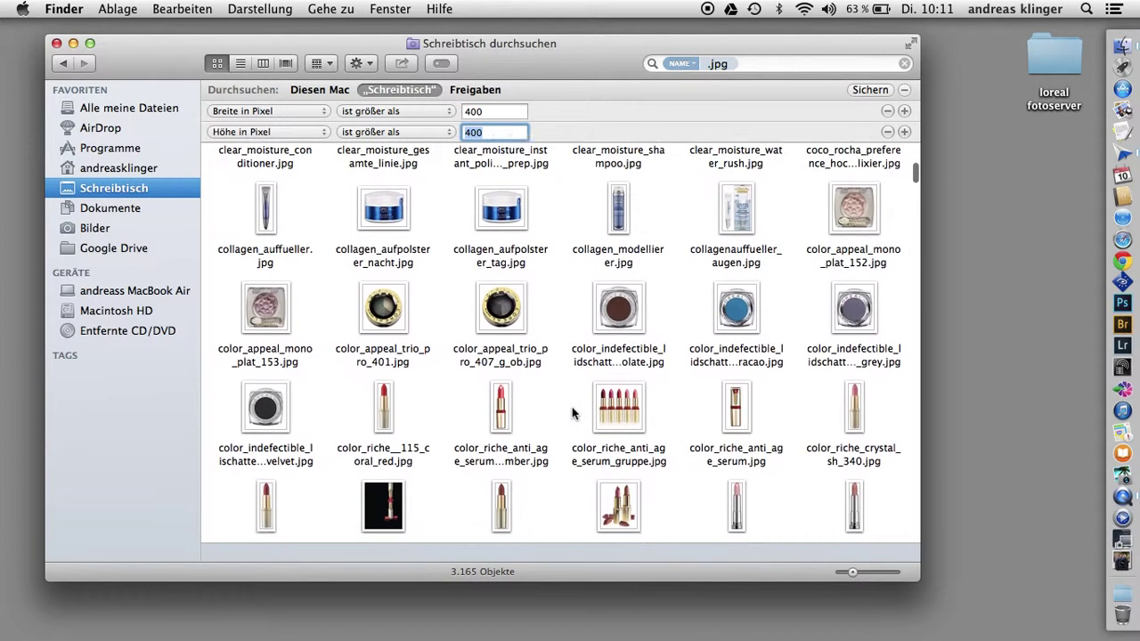
{"action": "scroll", "coordinate": [571, 412], "scroll_direction": "down", "scroll_amount": 5}
{"action": "scroll", "coordinate": [552, 242], "scroll_direction": "up", "scroll_amount": 15}
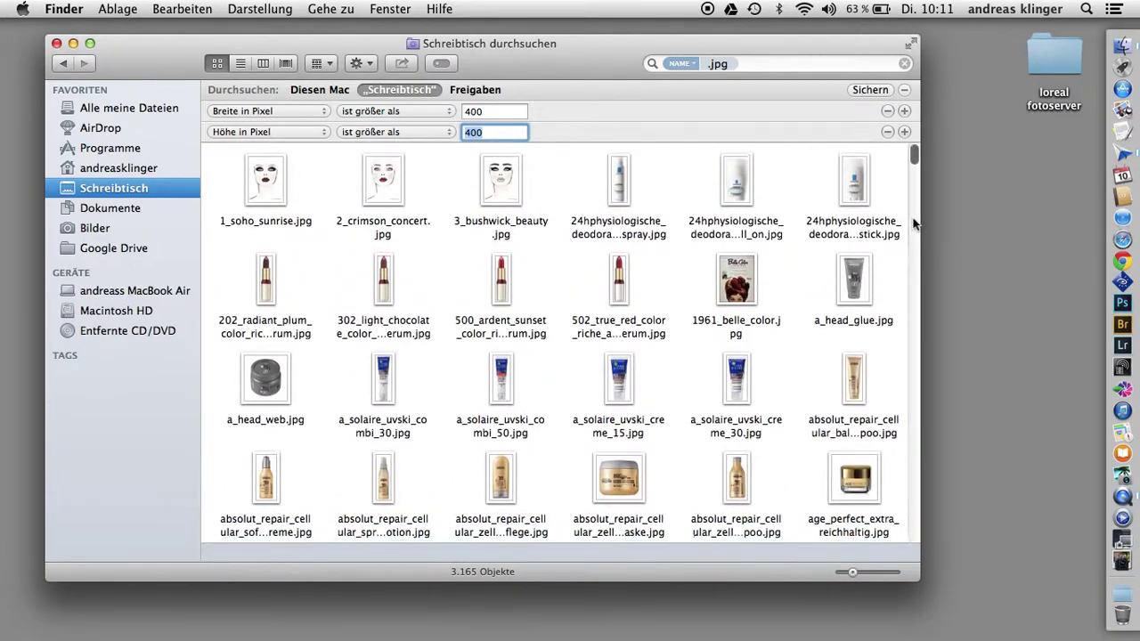
Step: Add a third search criterion for the horizontal resolution, Auflösung, horizontal, by searching the other criteria for "aufl"
{"action": "left_click", "coordinate": [904, 131]}
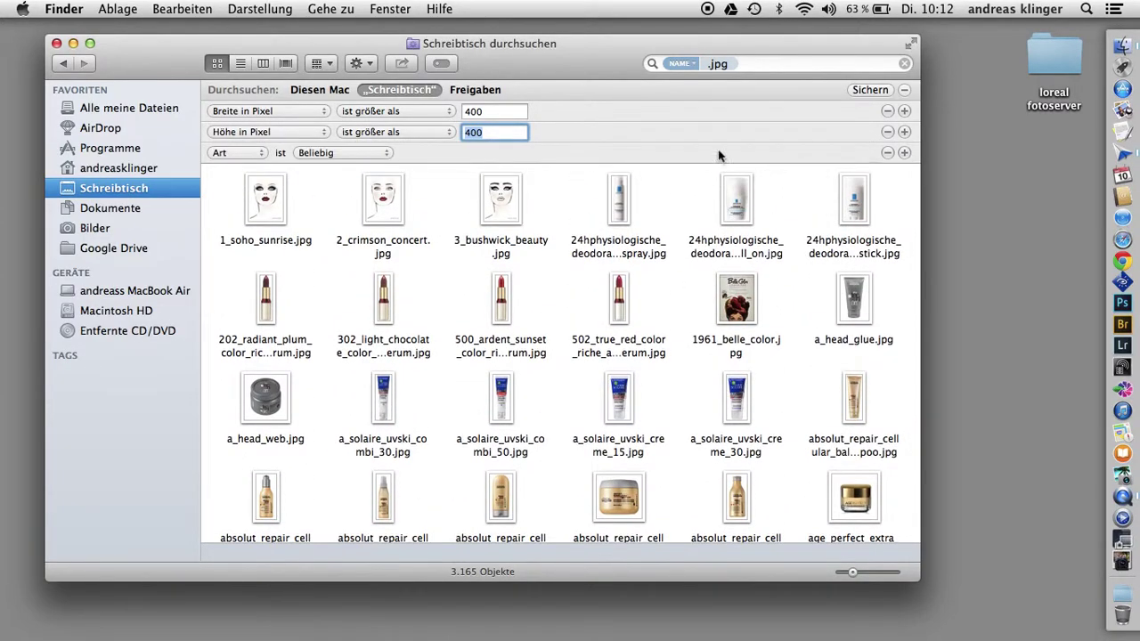
{"action": "left_click", "coordinate": [251, 154]}
{"action": "left_click", "coordinate": [272, 280]}
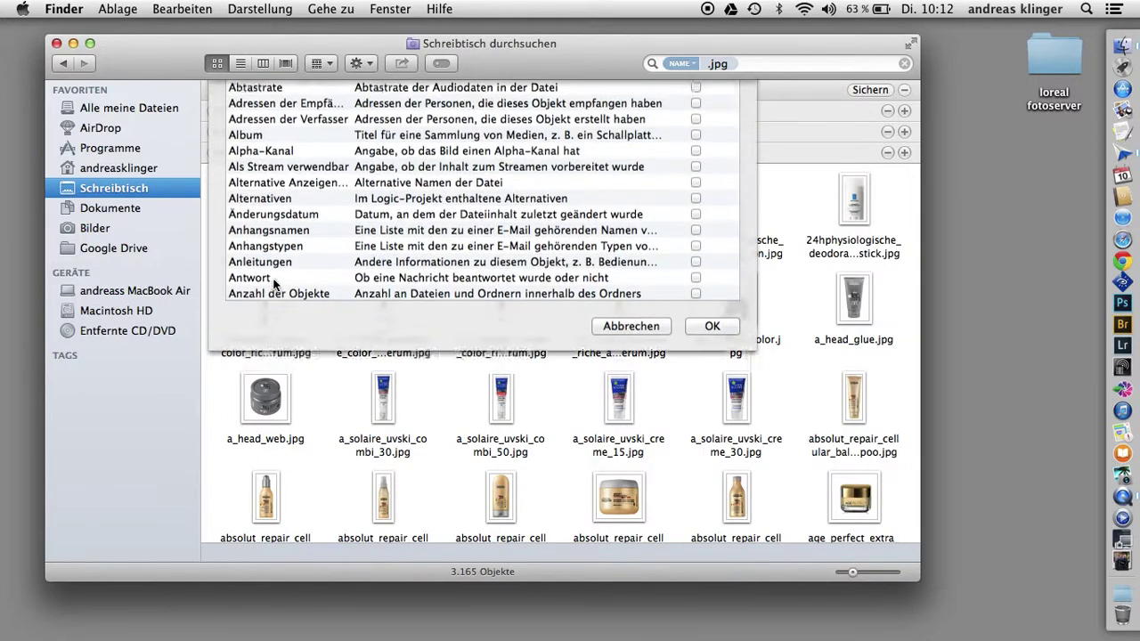
{"action": "type", "text": "aufl"}
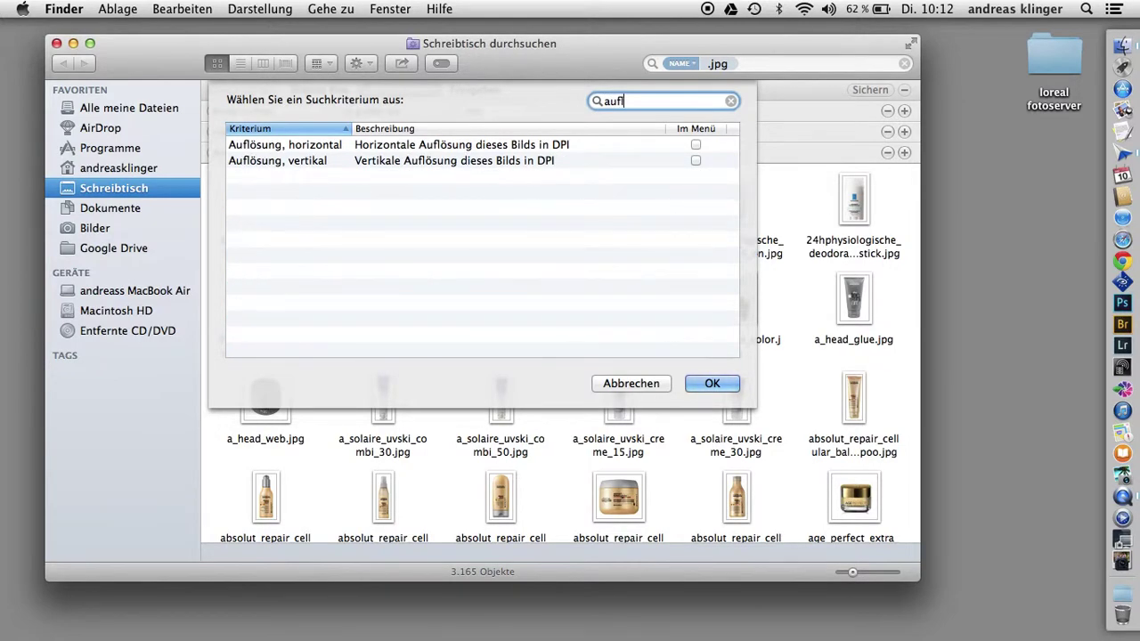
{"action": "left_click", "coordinate": [322, 153]}
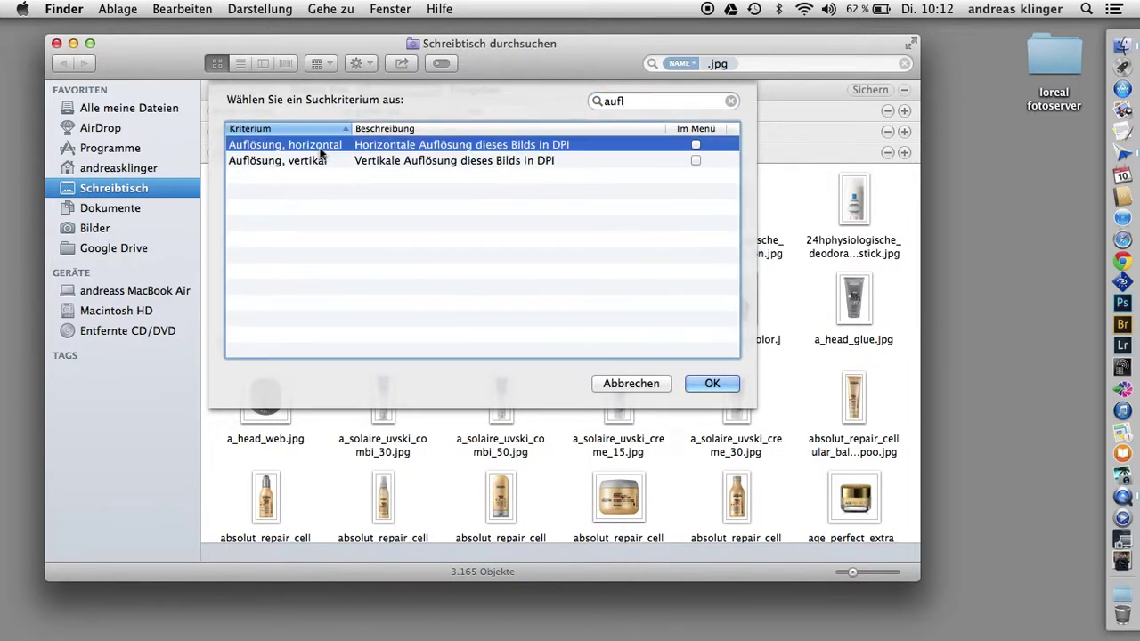
{"action": "left_click", "coordinate": [712, 383]}
Step: Set the Auflösung, horizontal criterion to "ist weniger als" 300
{"action": "left_click", "coordinate": [500, 153]}
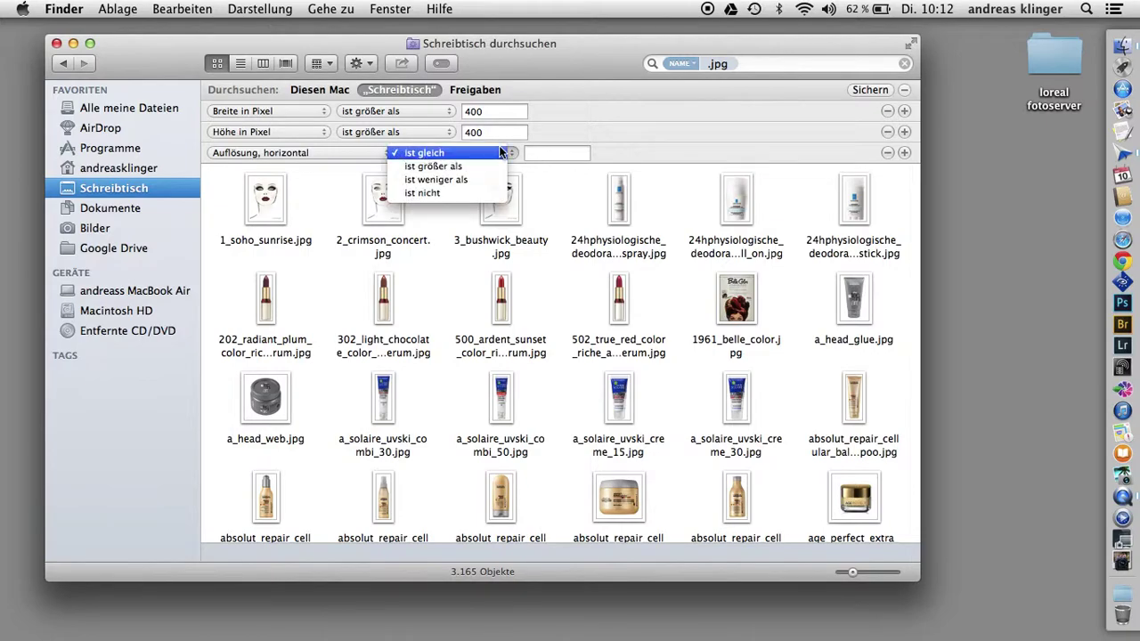
{"action": "left_click", "coordinate": [499, 179]}
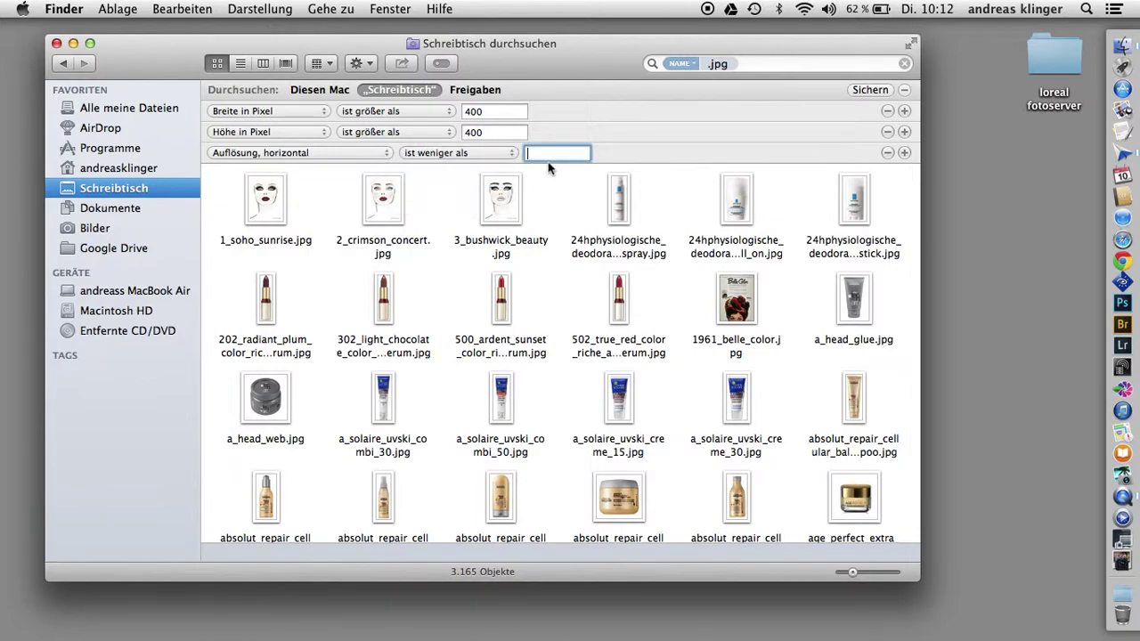
{"action": "type", "text": "300"}
{"action": "key", "text": "Return"}
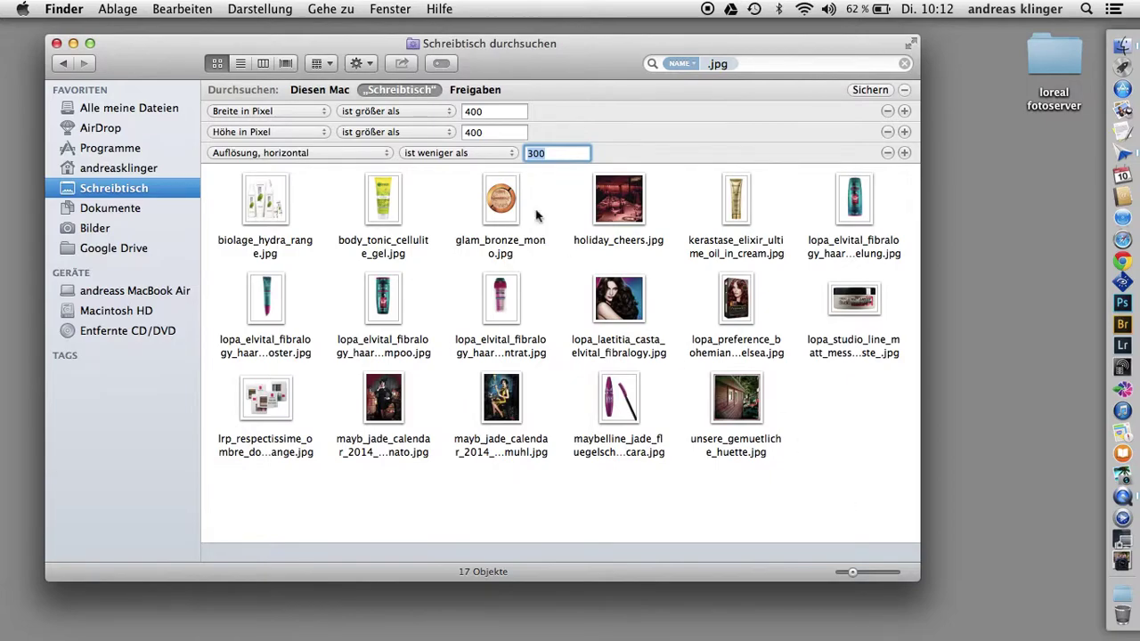
Step: Tighten the limit of the Auflösung, horizontal criterion first to 200 and finally to 100
{"action": "left_click", "coordinate": [532, 154]}
{"action": "key", "text": "BackSpace"}
{"action": "type", "text": "2"}
{"action": "left_click", "coordinate": [553, 280]}
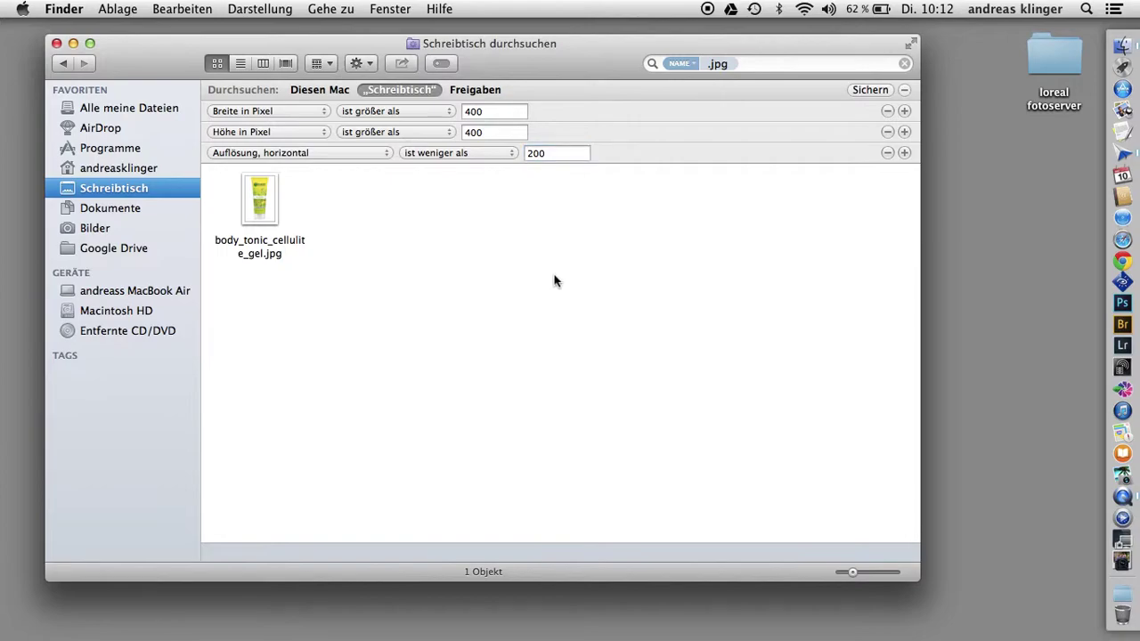
{"action": "left_click", "coordinate": [530, 157]}
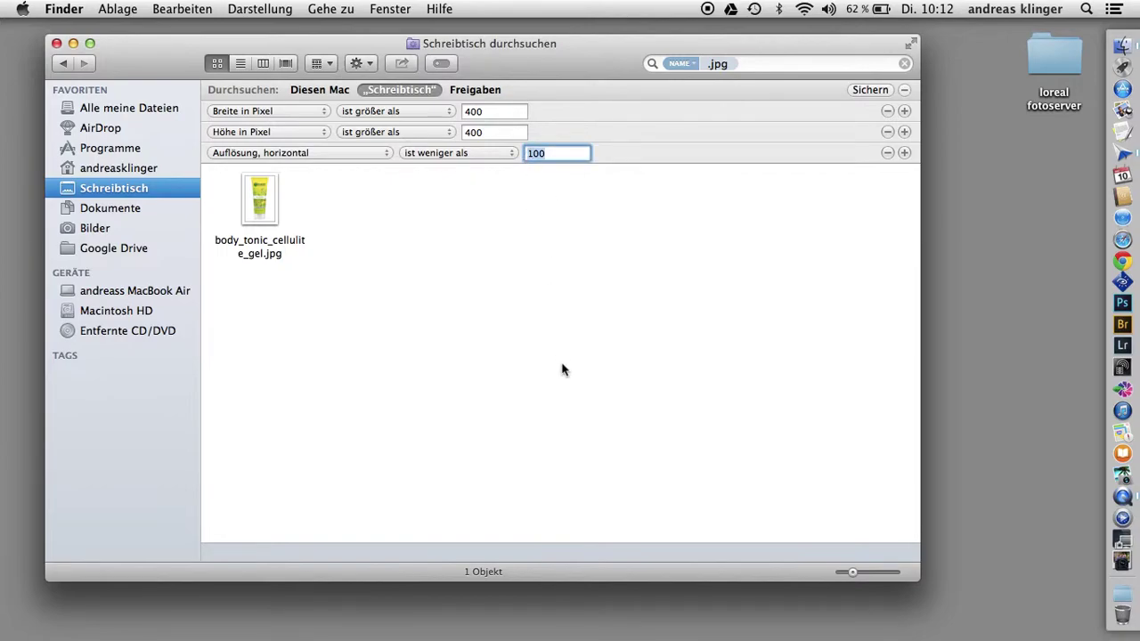
Step: Open body_tonic_cellulite_gel.jpg in Photoshop with its embedded profile, and check its dimensions and resolution in Bildgröße without changing them
{"action": "left_click_drag", "start_coordinate": [259, 218], "coordinate": [1121, 303]}
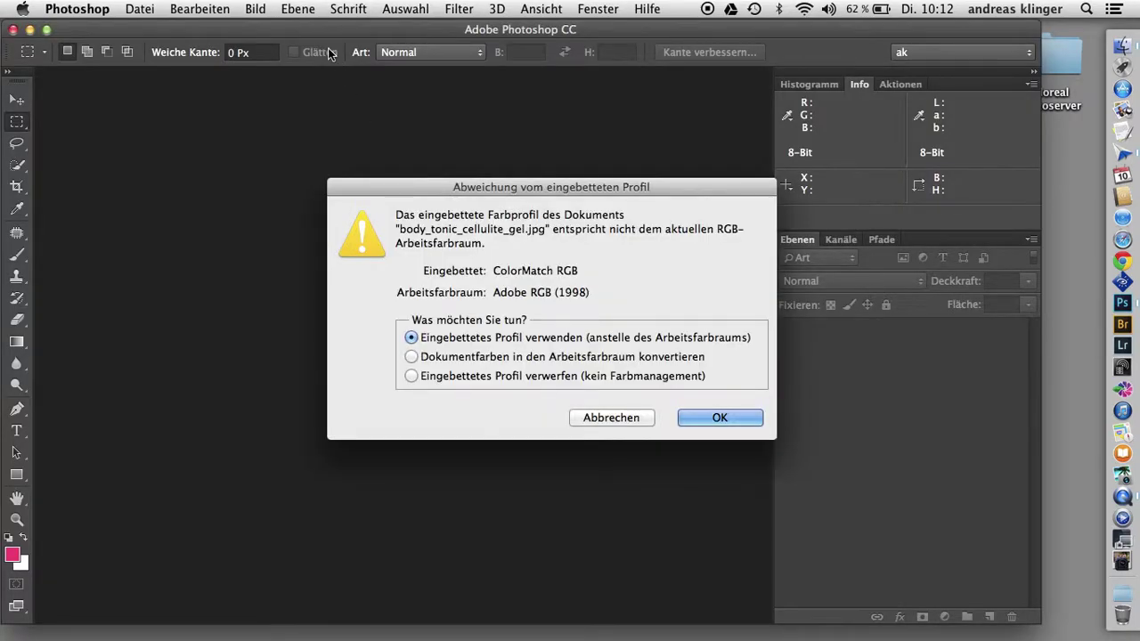
{"action": "key", "text": "Return"}
{"action": "left_click", "coordinate": [256, 8]}
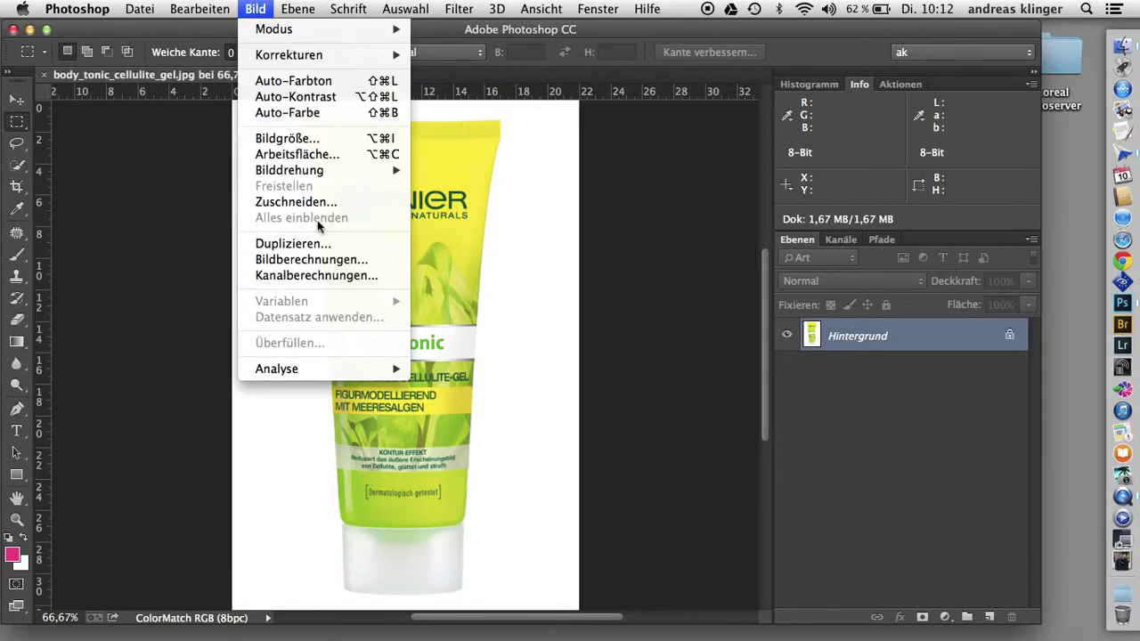
{"action": "left_click", "coordinate": [283, 170]}
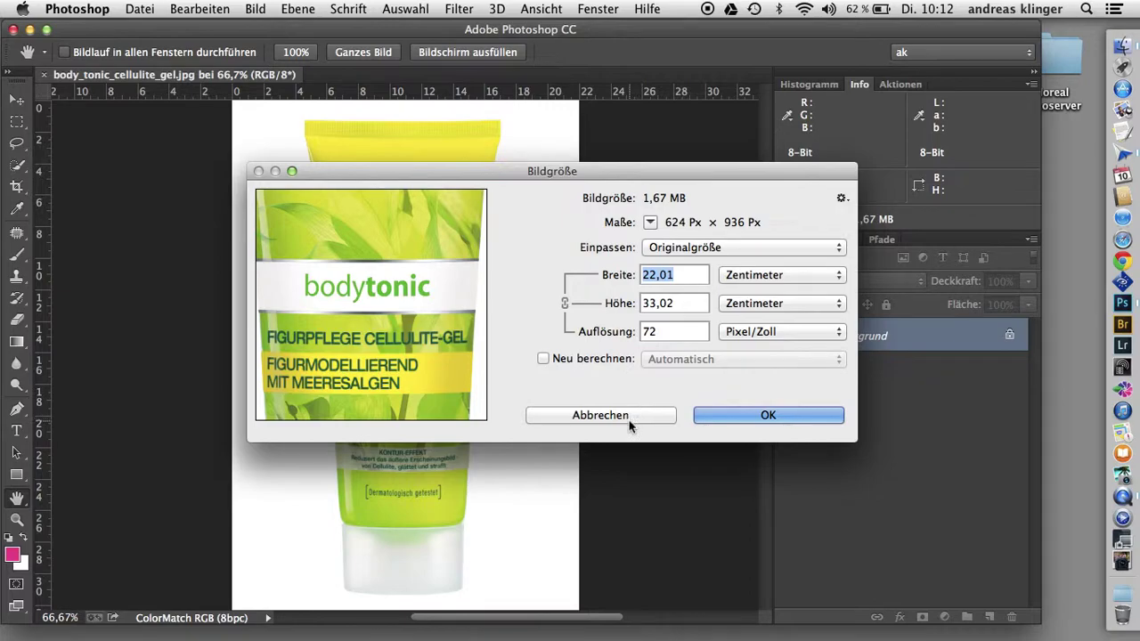
{"action": "left_click", "coordinate": [603, 416]}
{"action": "key", "text": "super+h"}
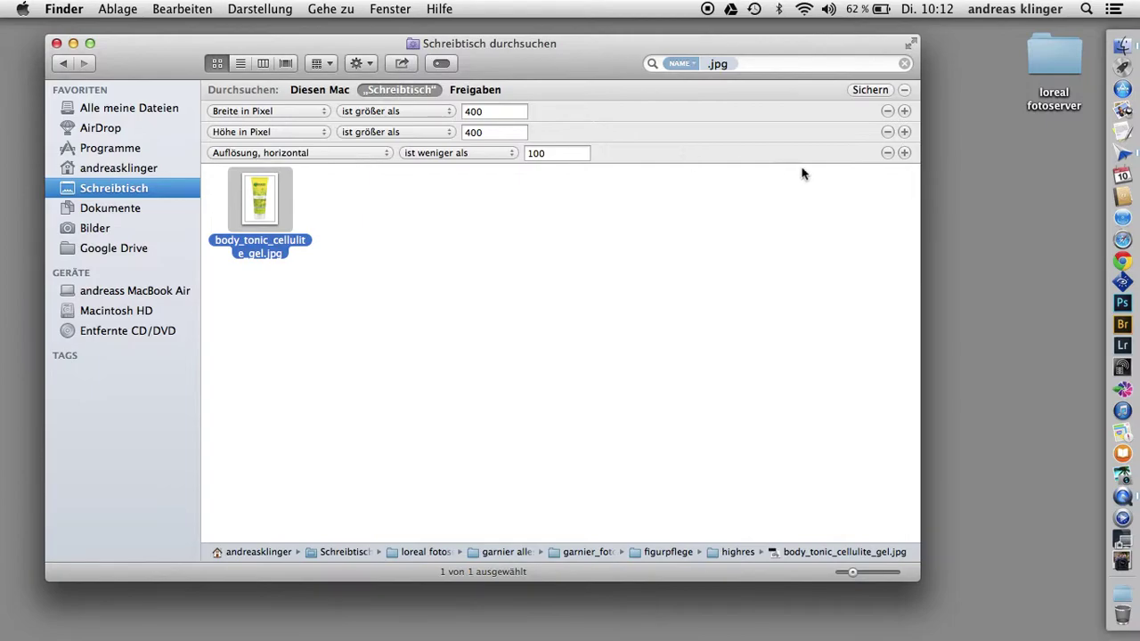
Step: Add a fourth search criterion for the file size, Dateigröße, by searching the other criteria for "größ"
{"action": "left_click", "coordinate": [905, 153]}
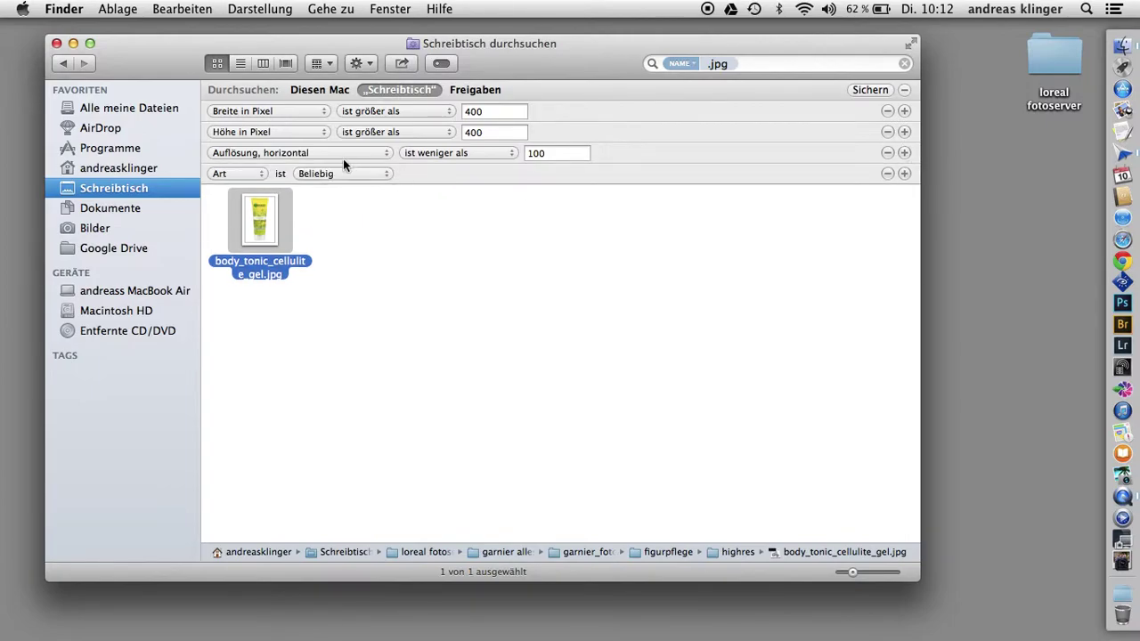
{"action": "left_click", "coordinate": [221, 173]}
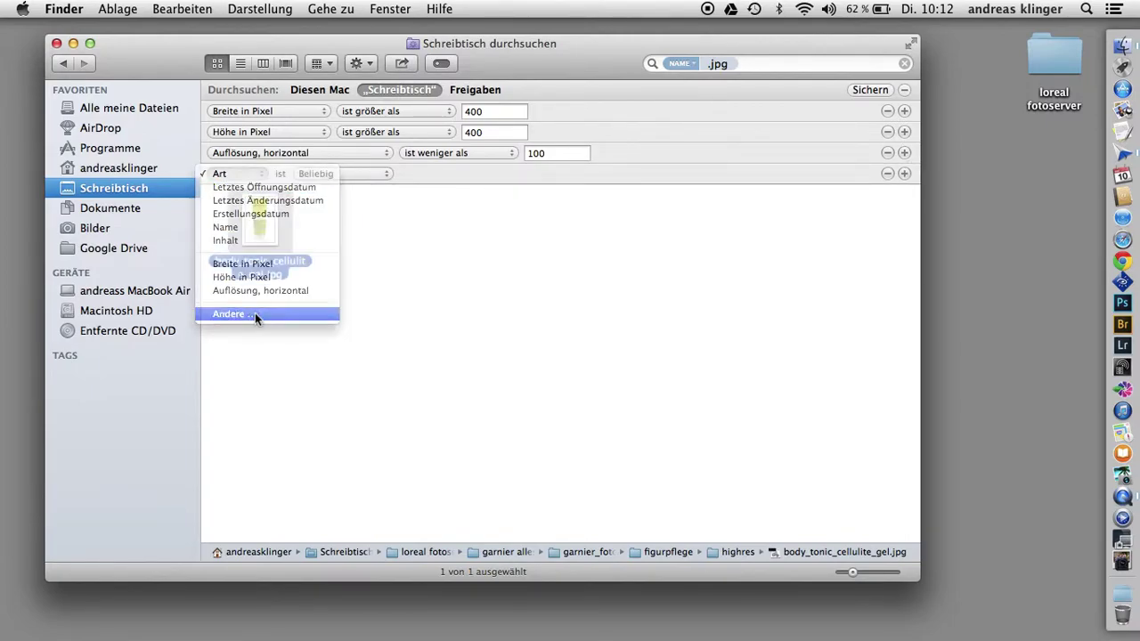
{"action": "left_click", "coordinate": [255, 314]}
{"action": "type", "text": "gr"}
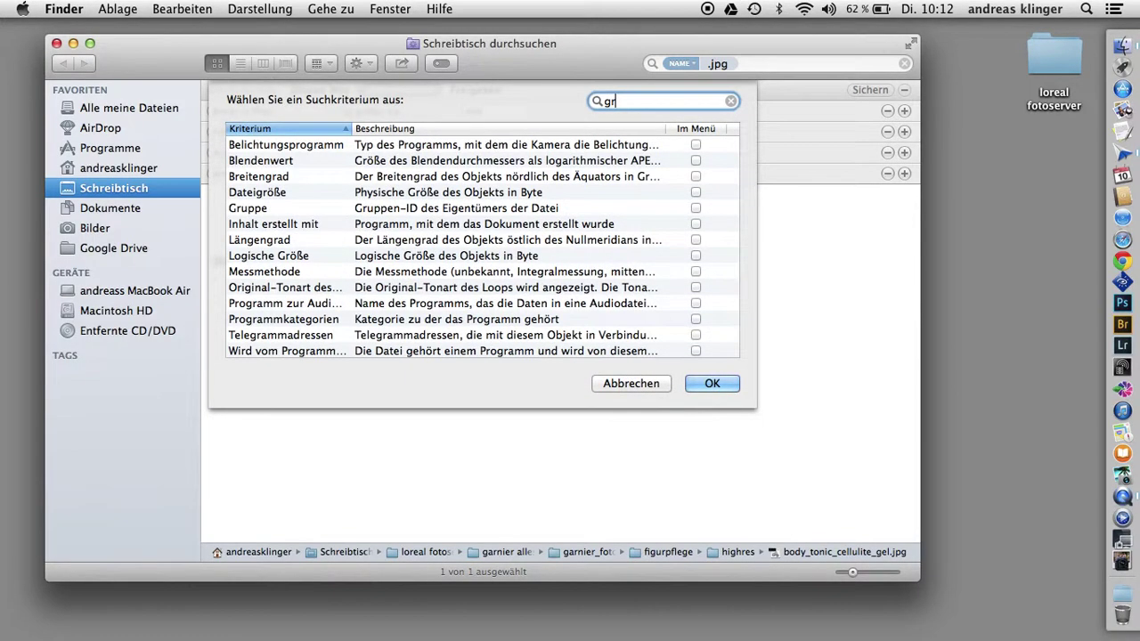
{"action": "type", "text": "öß"}
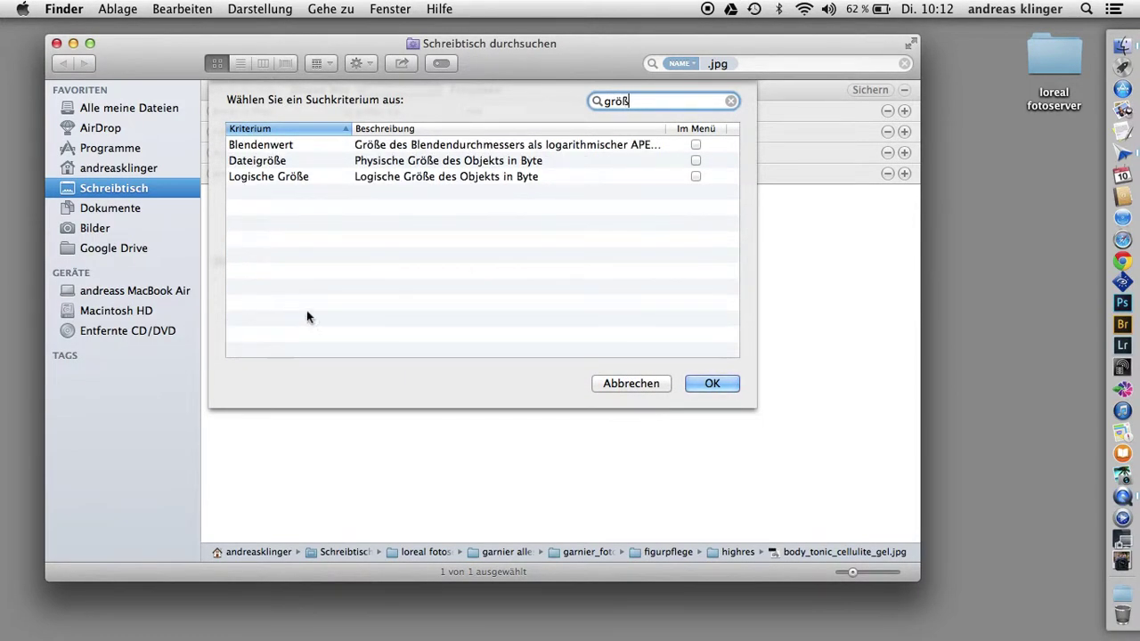
{"action": "left_click", "coordinate": [289, 164]}
{"action": "left_click", "coordinate": [712, 383]}
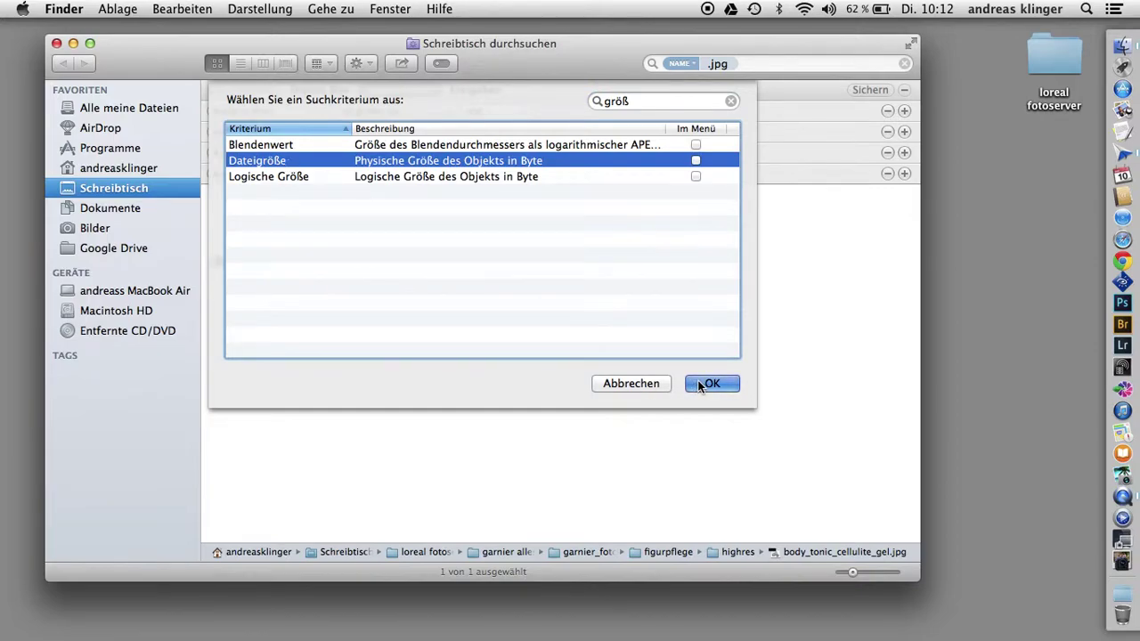
Step: Set the Dateigröße criterion to "ist größer als" 1000 KB
{"action": "left_click", "coordinate": [389, 174]}
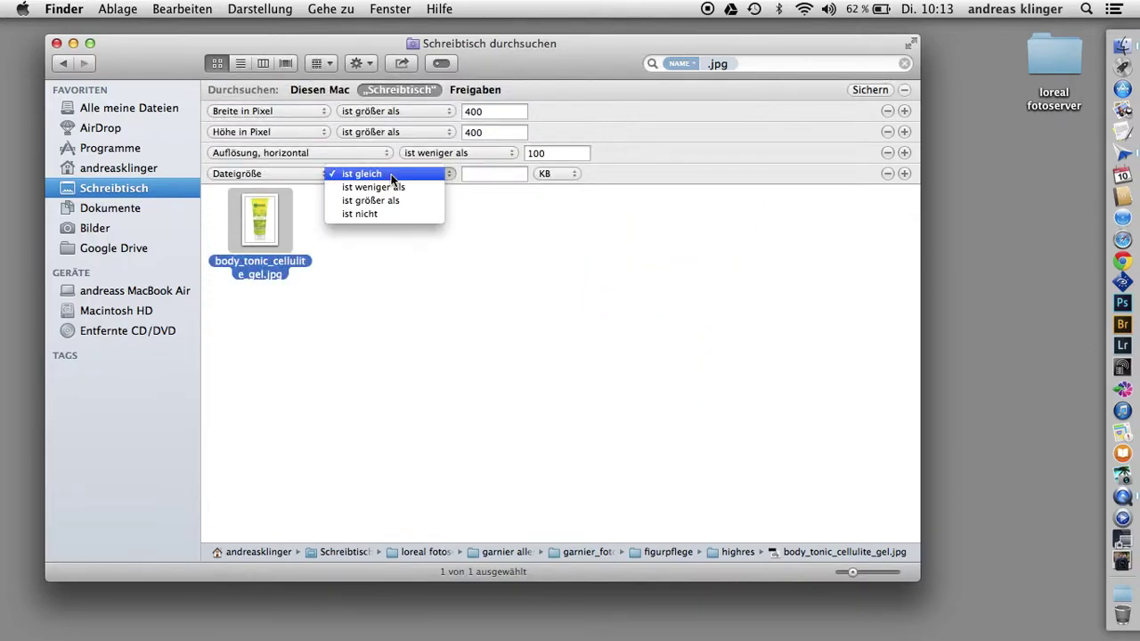
{"action": "left_click", "coordinate": [399, 210]}
{"action": "left_click", "coordinate": [395, 174]}
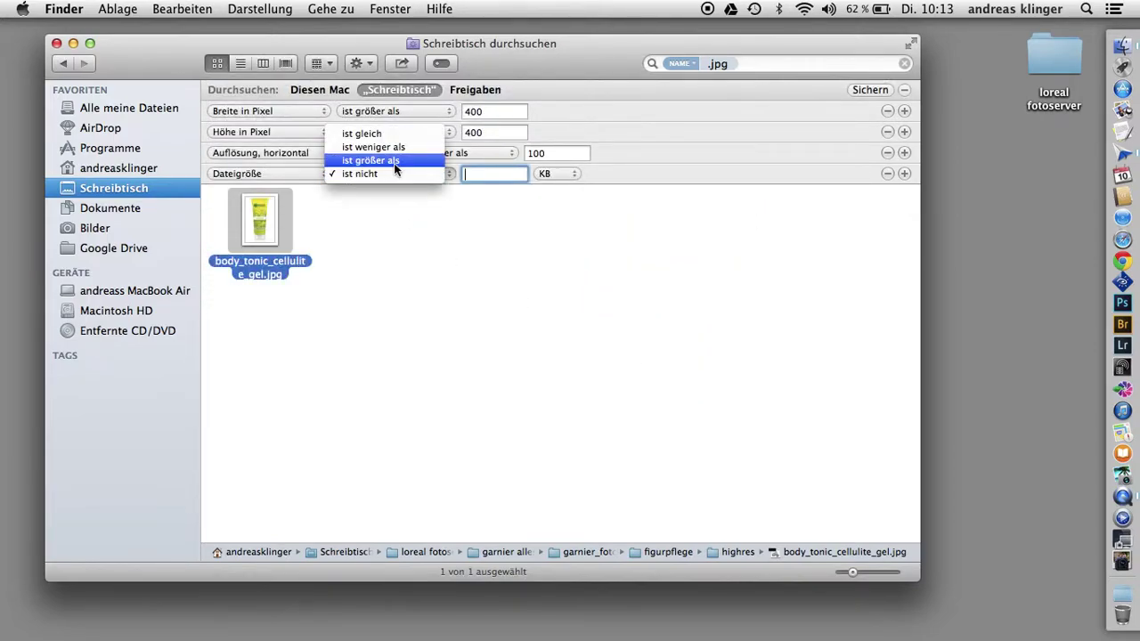
{"action": "left_click", "coordinate": [394, 161]}
{"action": "type", "text": "100"}
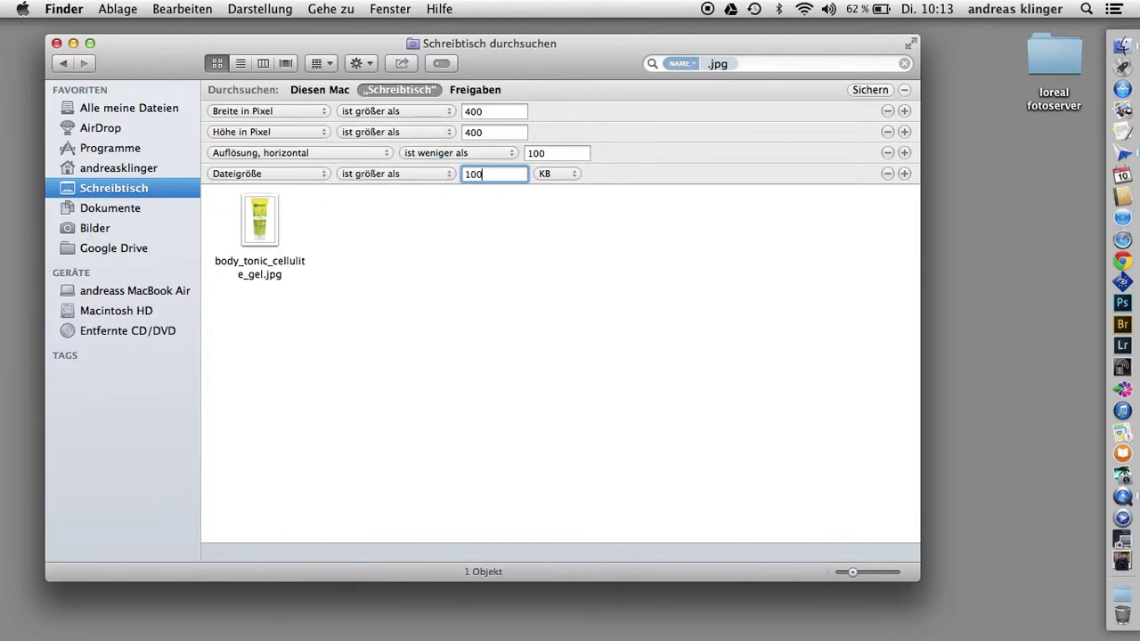
{"action": "type", "text": "0"}
{"action": "key", "text": "Return"}
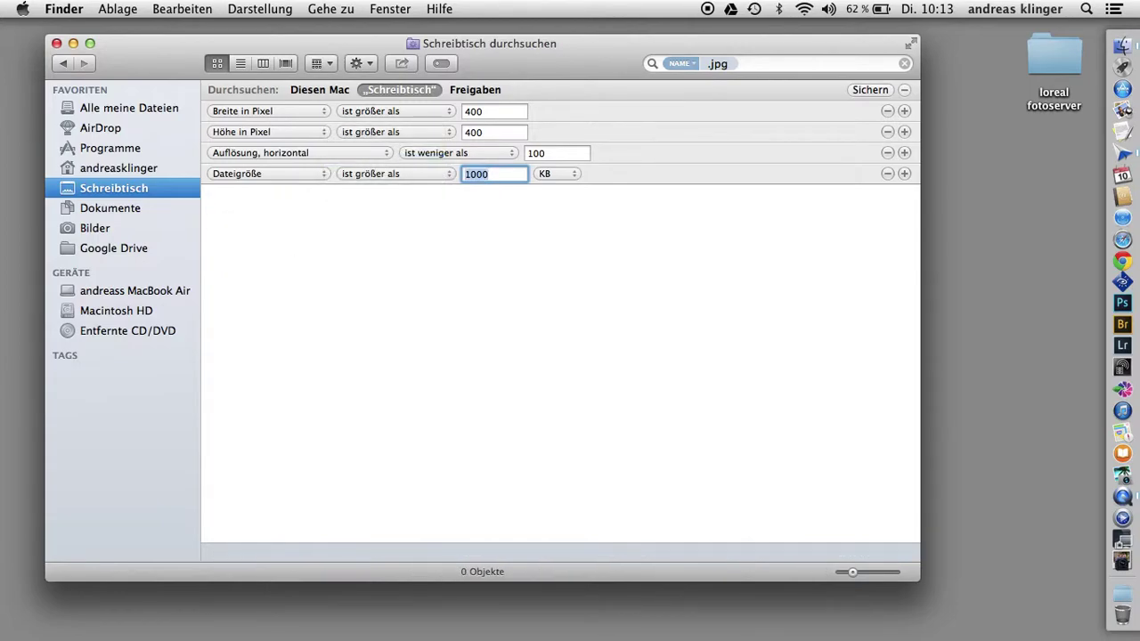
Step: Change the condition of the Auflösung, horizontal criterion to "ist nicht" and look through the filtered images
{"action": "left_click", "coordinate": [422, 155]}
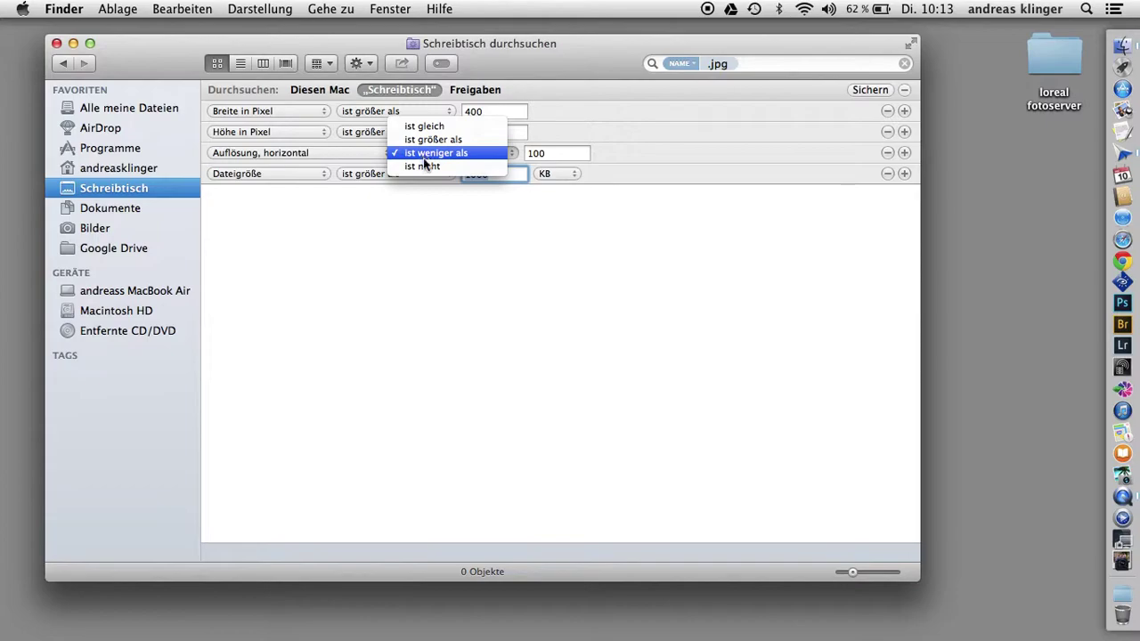
{"action": "left_click", "coordinate": [424, 166]}
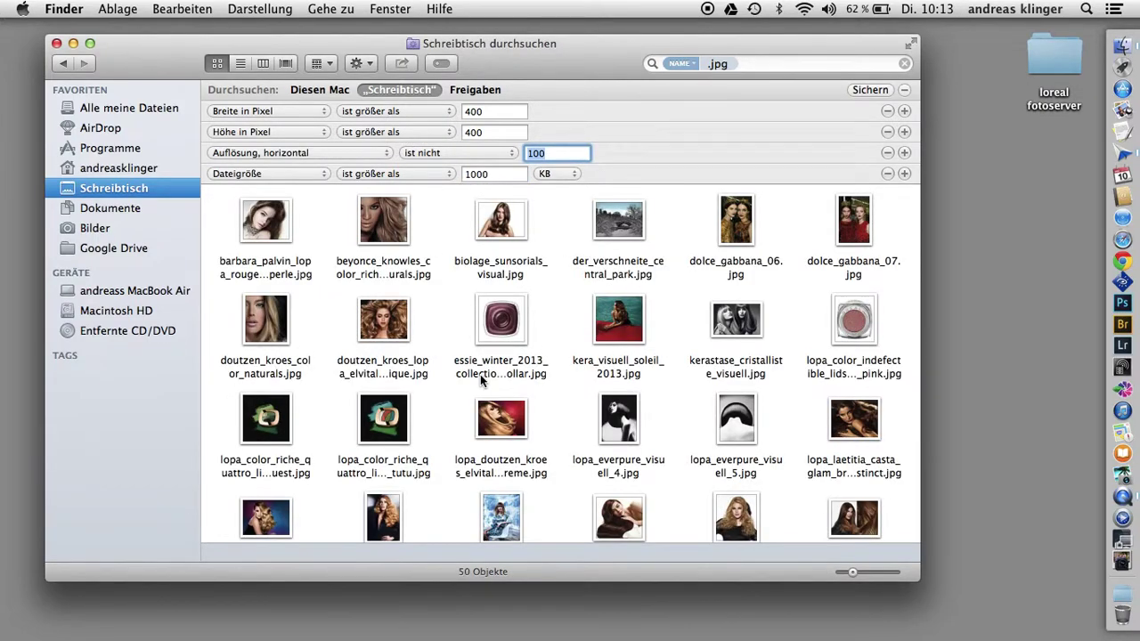
{"action": "scroll", "coordinate": [478, 450], "scroll_direction": "down", "scroll_amount": 15}
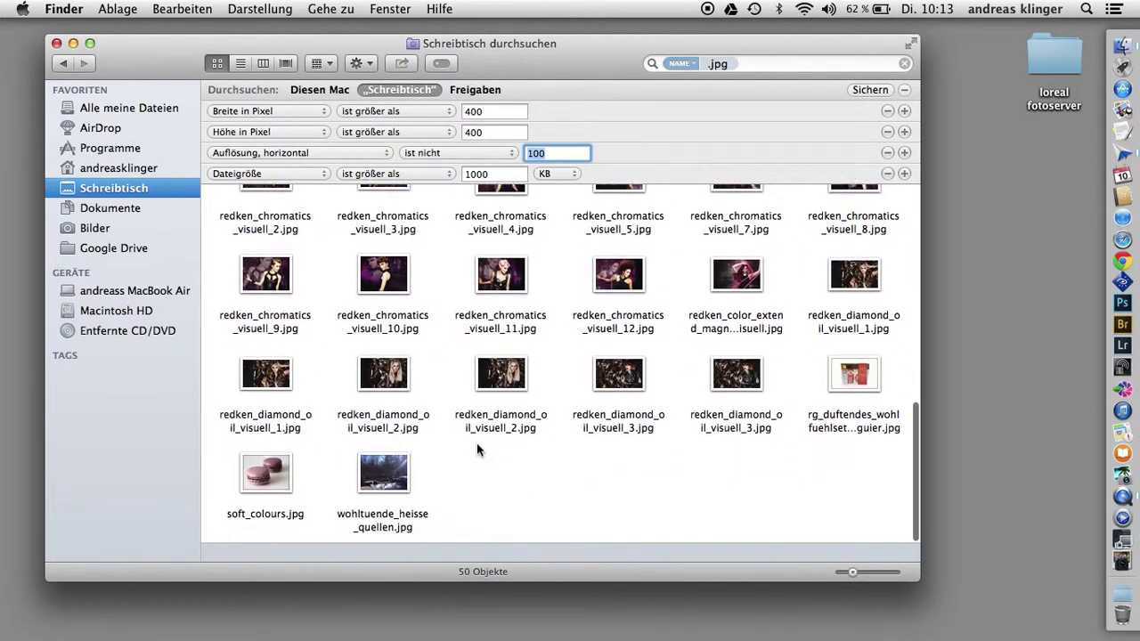
Step: Raise the Dateigröße limit to 2000 KB
{"action": "scroll", "coordinate": [476, 450], "scroll_direction": "up", "scroll_amount": 15}
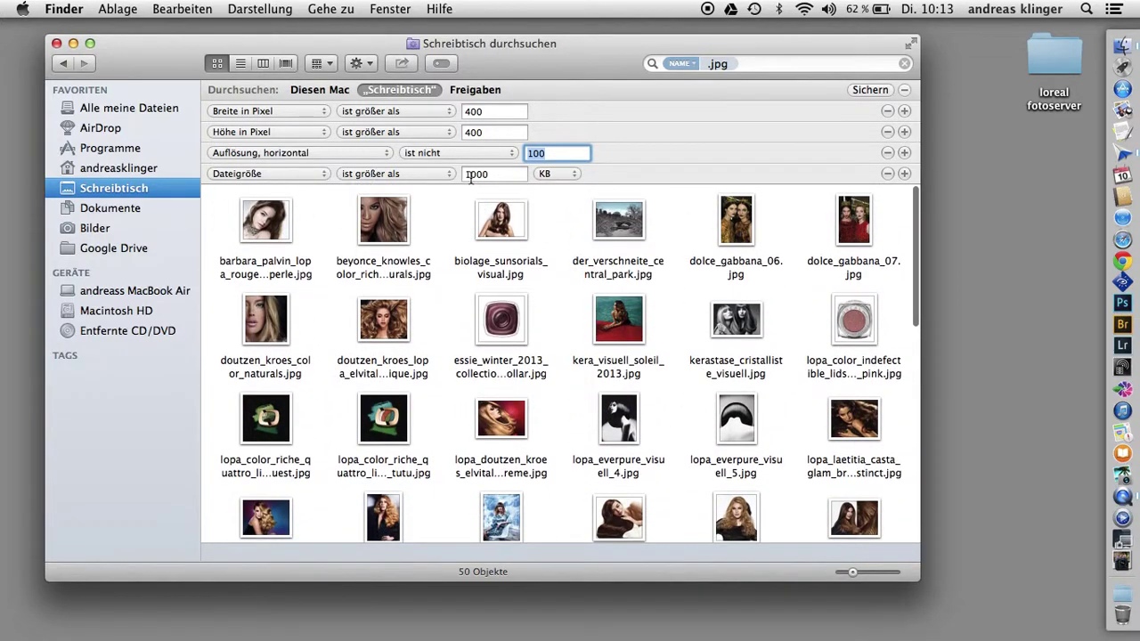
{"action": "key", "text": "Tab"}
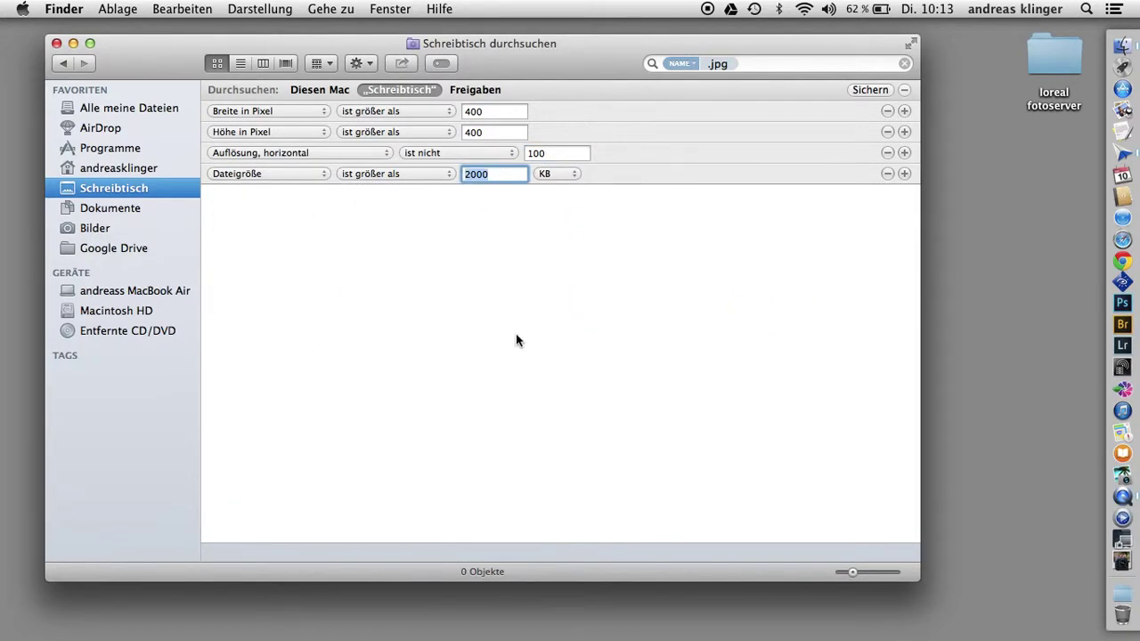
Step: Save the current search as a smart folder named "bilddatenbank" in Gesicherte Suchabfragen, included in the sidebar
{"action": "left_click", "coordinate": [517, 340]}
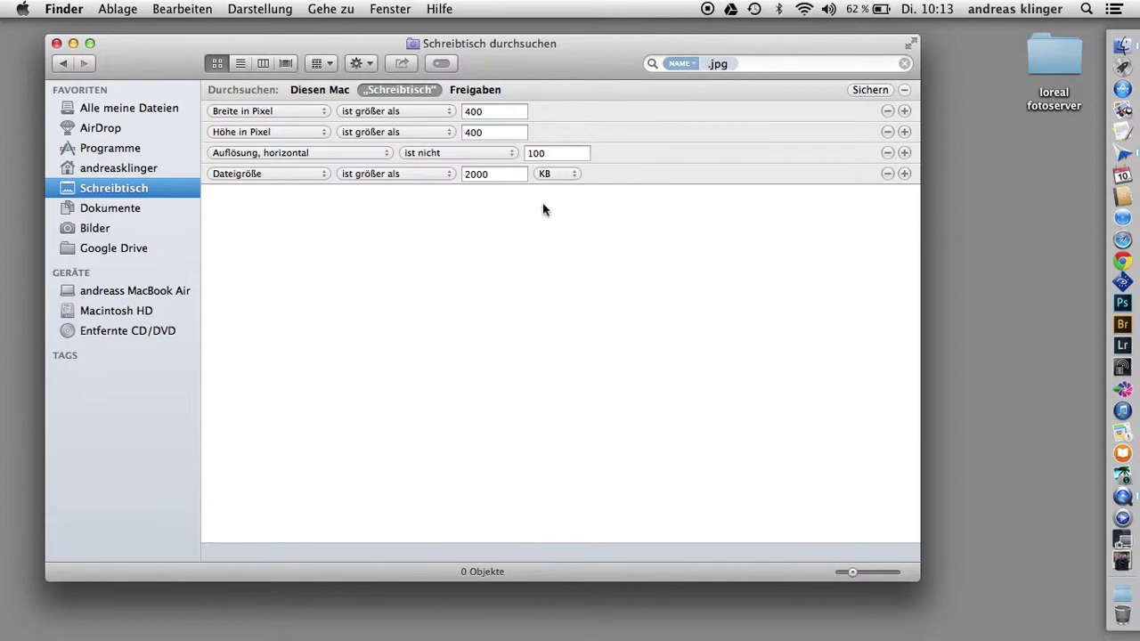
{"action": "left_click", "coordinate": [857, 90]}
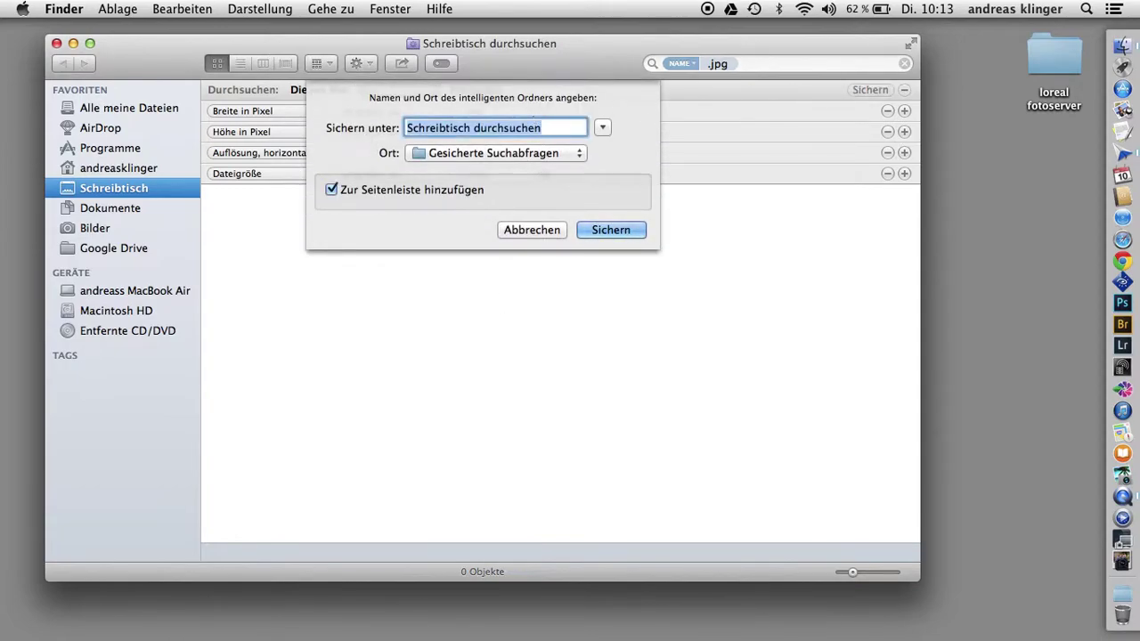
{"action": "type", "text": "be"}
{"action": "key", "text": "BackSpace"}
{"action": "type", "text": "il"}
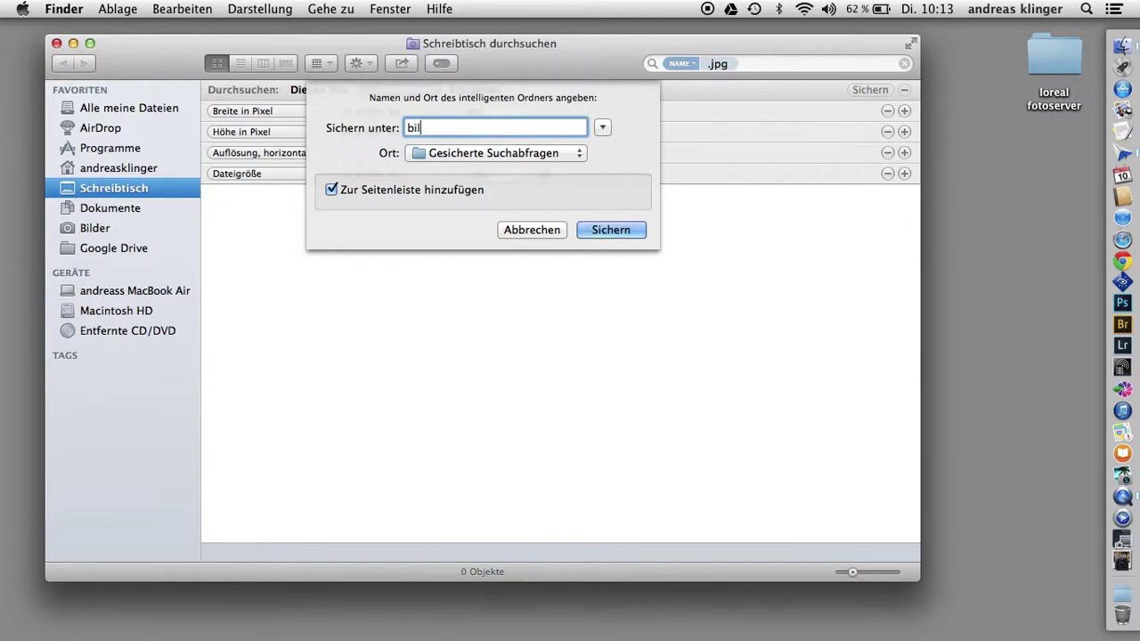
{"action": "type", "text": "ddatenbank"}
{"action": "left_click", "coordinate": [611, 231]}
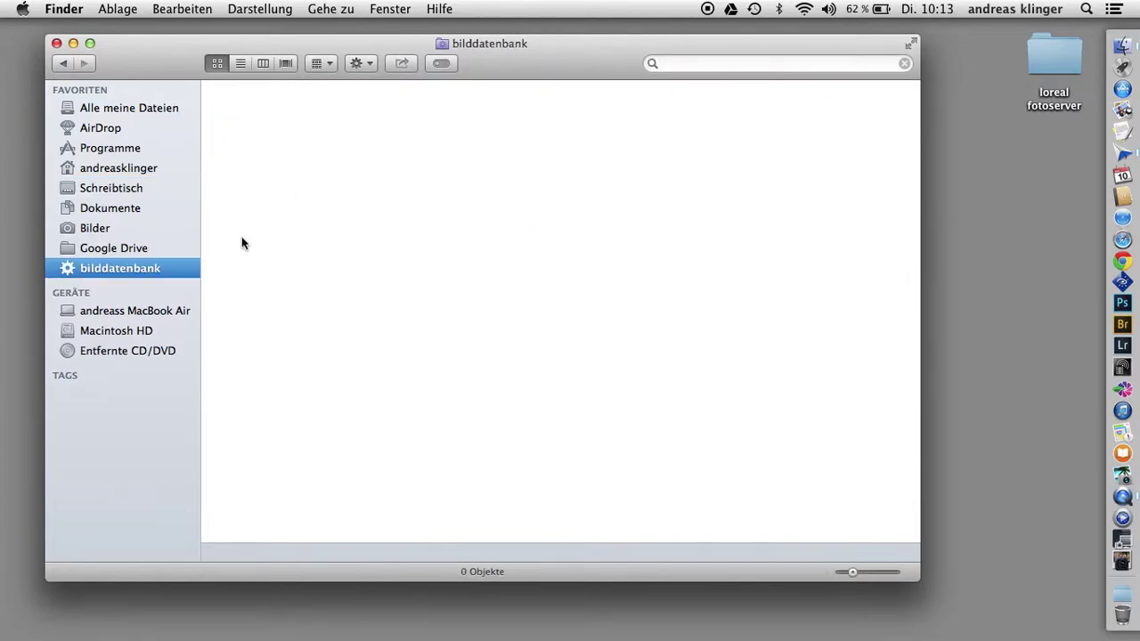
Step: Close the search window, open the bilddatenbank smart folder in a new window and show its search criteria
{"action": "key", "text": "super+w"}
{"action": "key", "text": "super+n"}
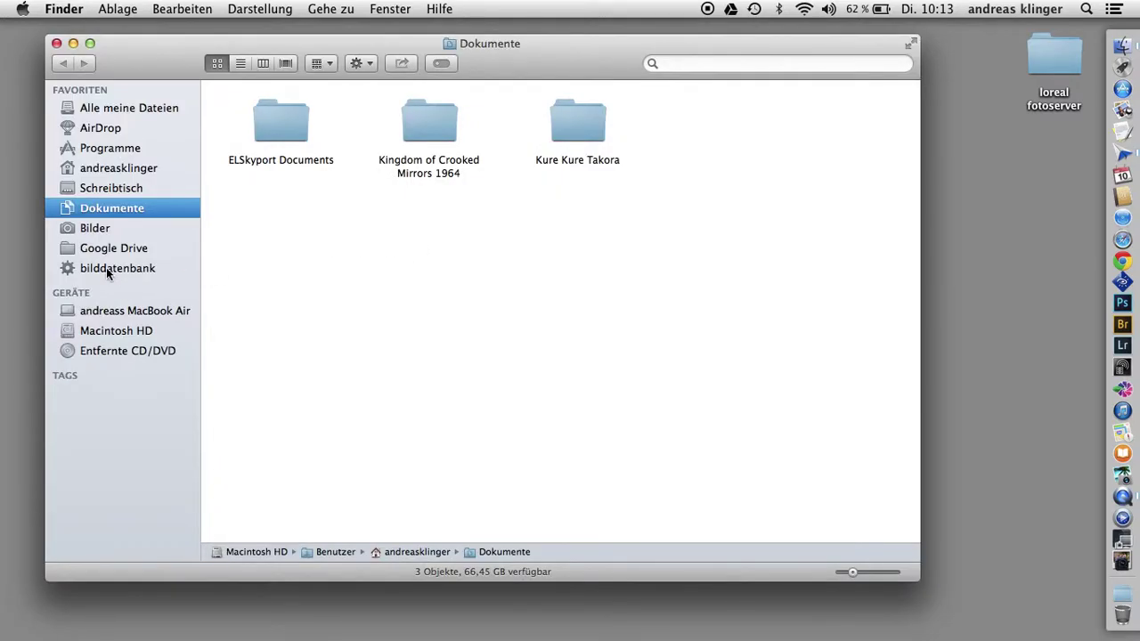
{"action": "left_click", "coordinate": [106, 270]}
{"action": "right_click", "coordinate": [105, 270]}
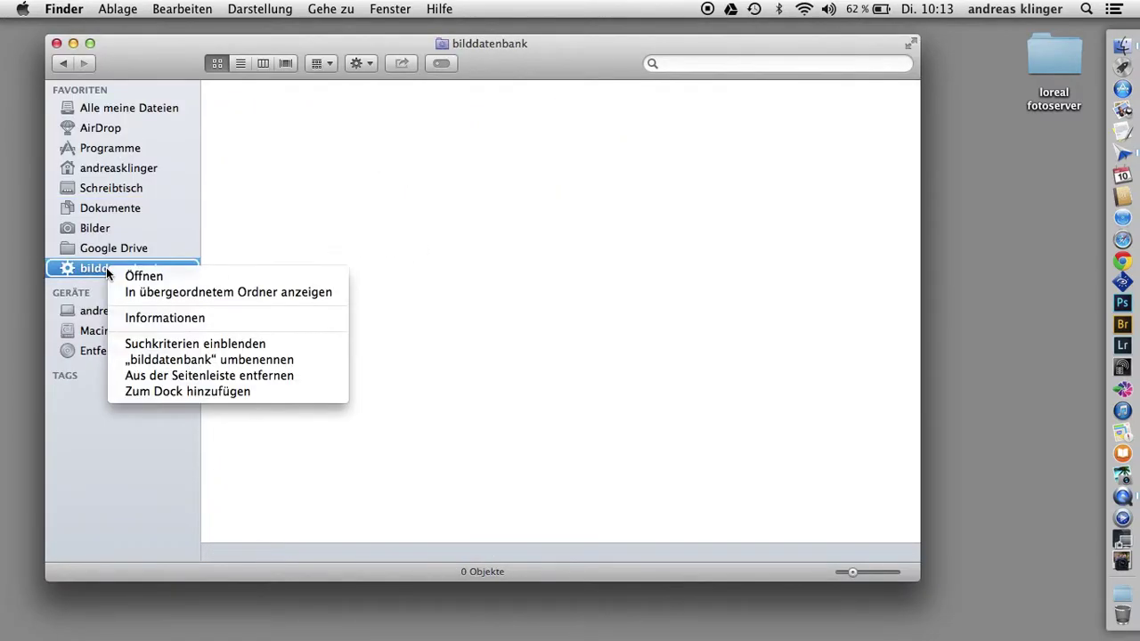
{"action": "left_click", "coordinate": [156, 340]}
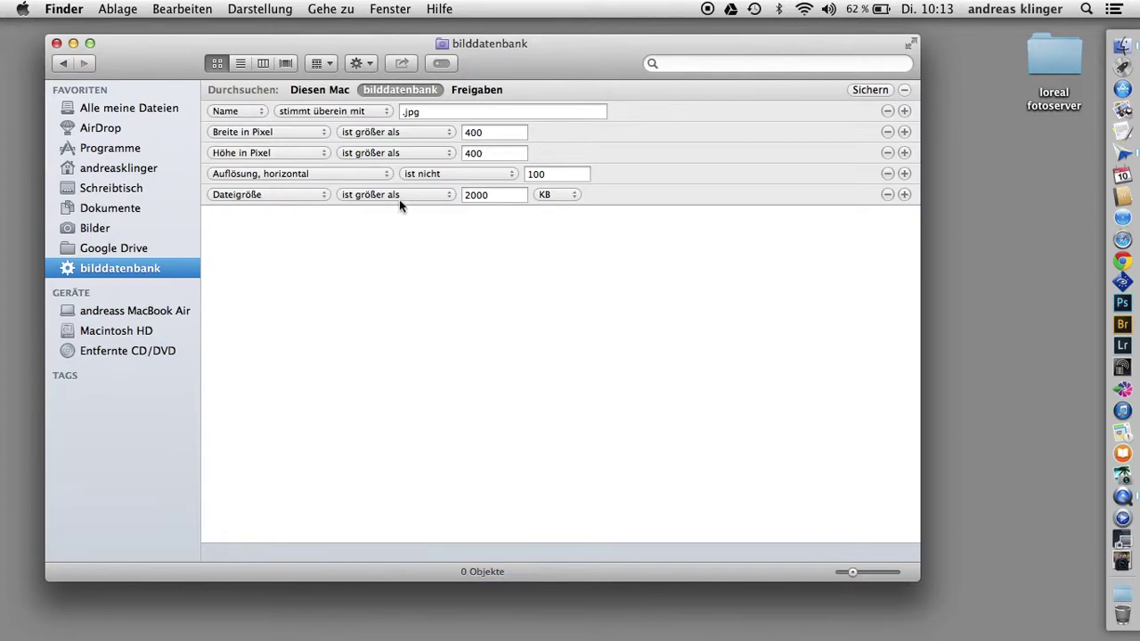
Step: Set the Dateigröße limit of the bilddatenbank search to 1000 KB and look through the matching images
{"action": "left_click", "coordinate": [462, 195]}
{"action": "key", "text": "Delete"}
{"action": "type", "text": "1"}
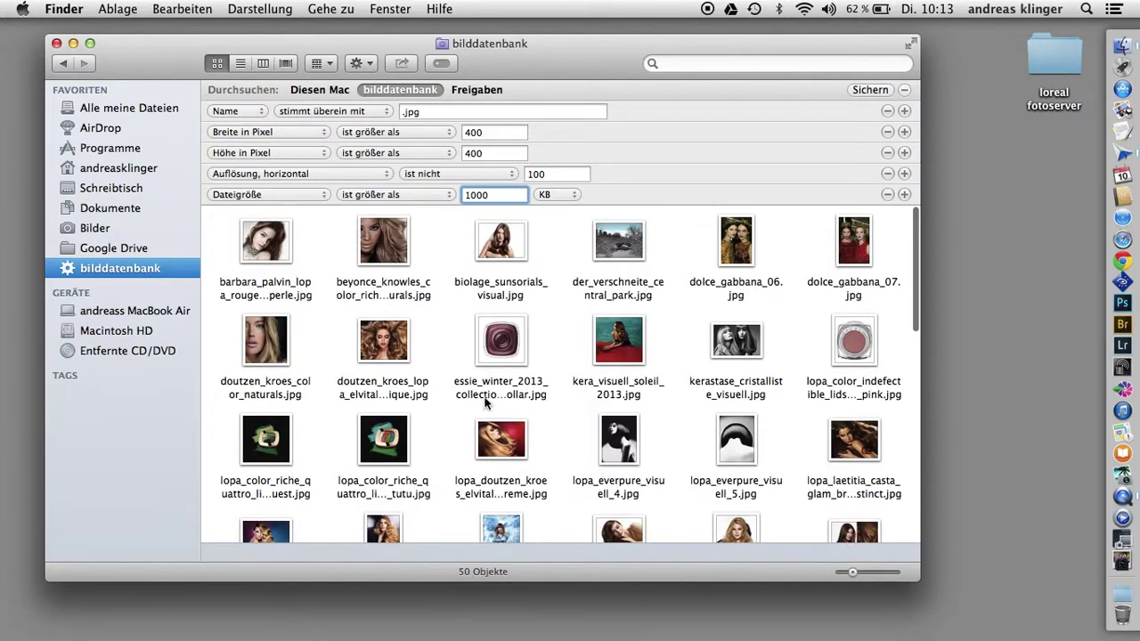
{"action": "left_click", "coordinate": [564, 354]}
{"action": "scroll", "coordinate": [565, 352], "scroll_direction": "down", "scroll_amount": 10}
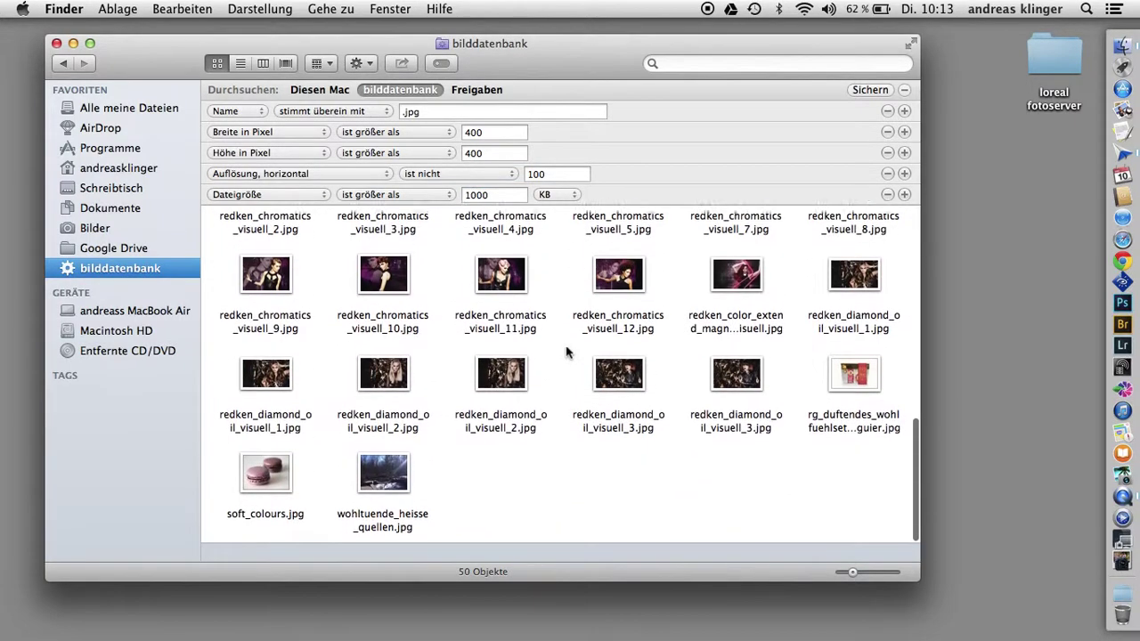
{"action": "scroll", "coordinate": [565, 353], "scroll_direction": "up", "scroll_amount": 15}
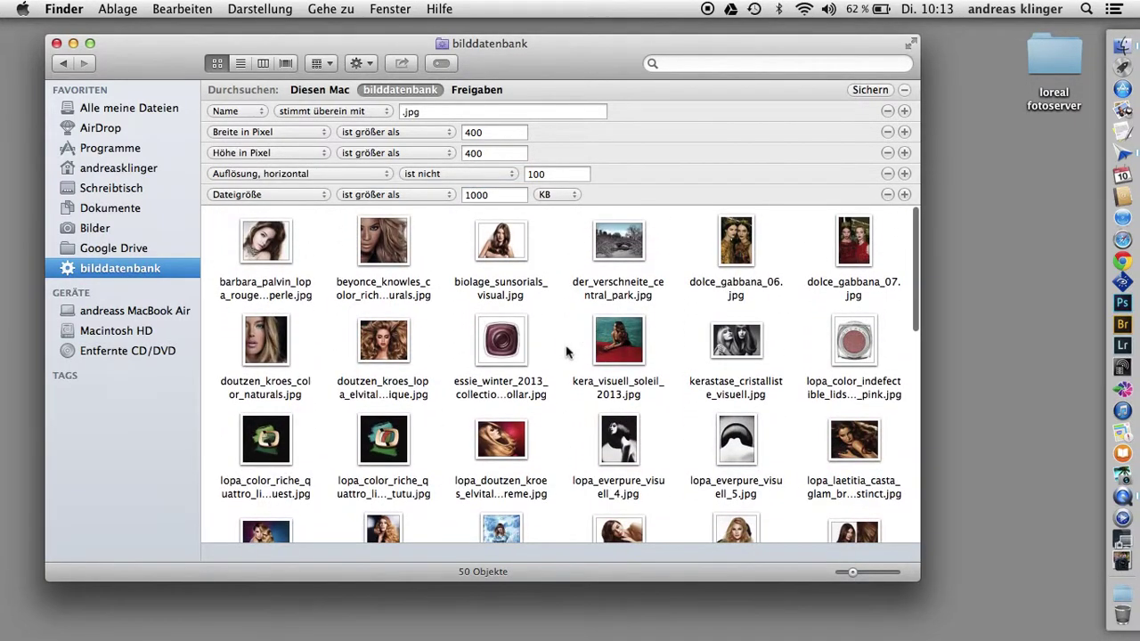
Step: Change the Dateigröße condition to "ist nicht" and open the condition choices of the Auflösung, horizontal criterion
{"action": "left_click", "coordinate": [418, 195]}
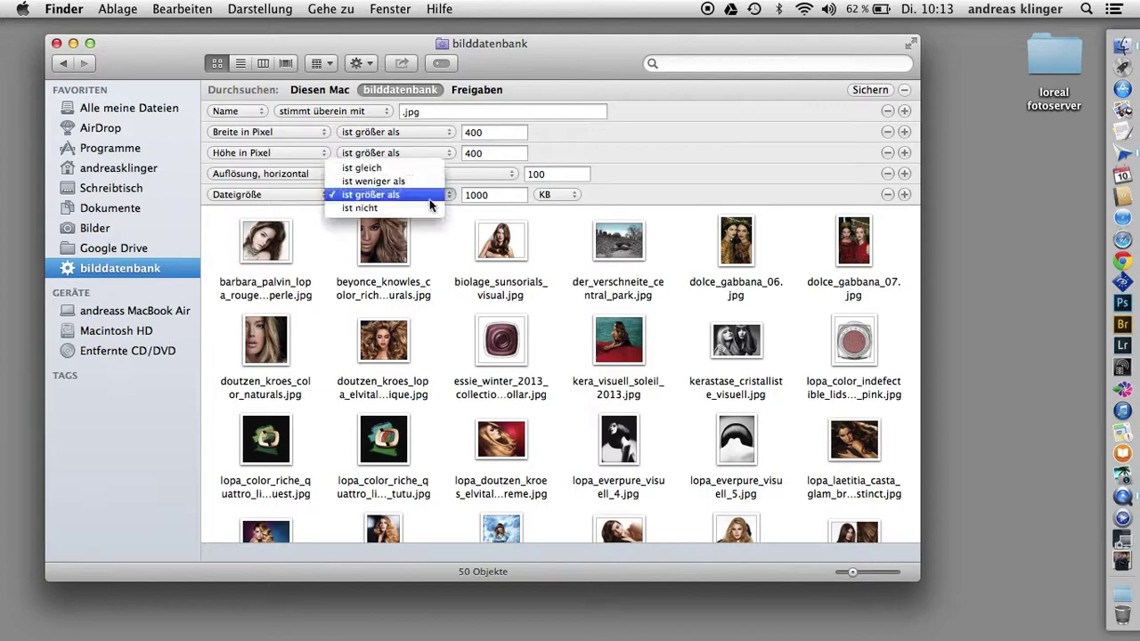
{"action": "left_click", "coordinate": [429, 208]}
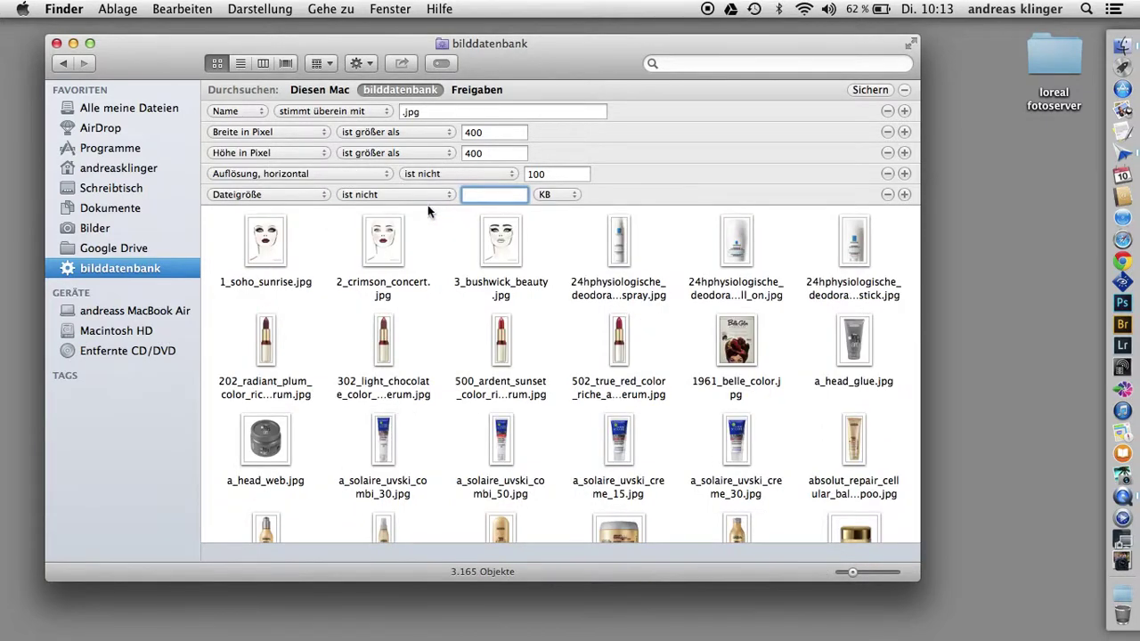
{"action": "left_click", "coordinate": [456, 174]}
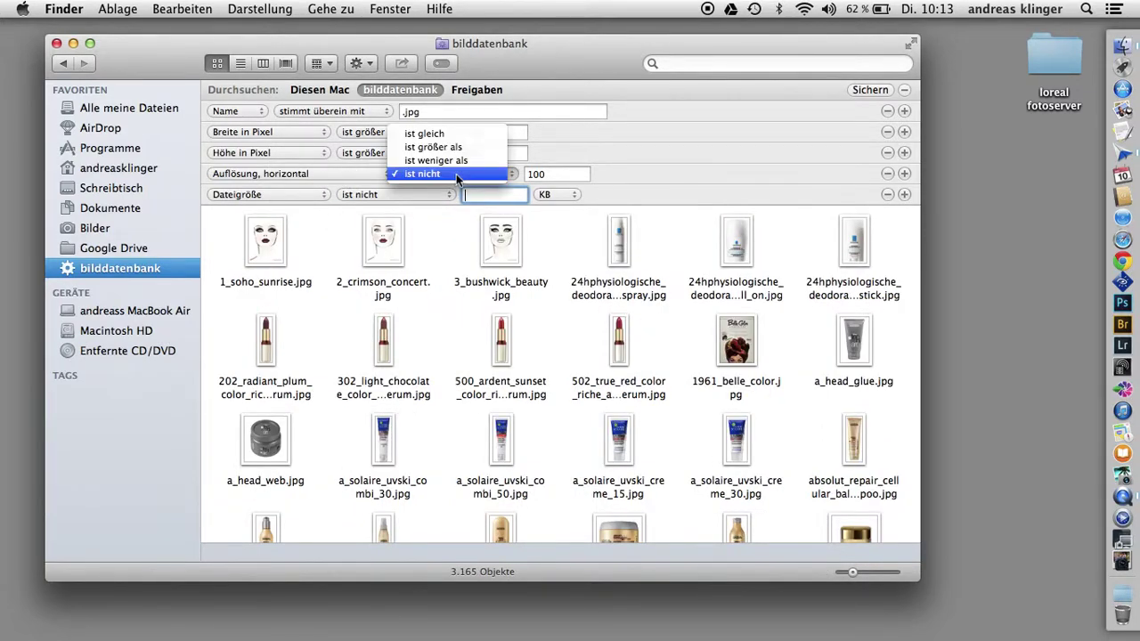